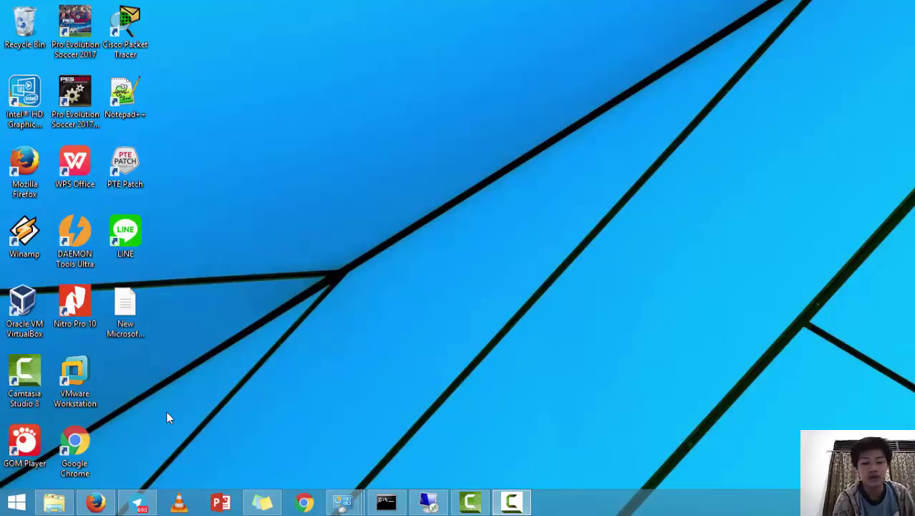
# Open Windows Firewall under Control Panel's System and Security to check the public network status
pyautogui.press('super+x')
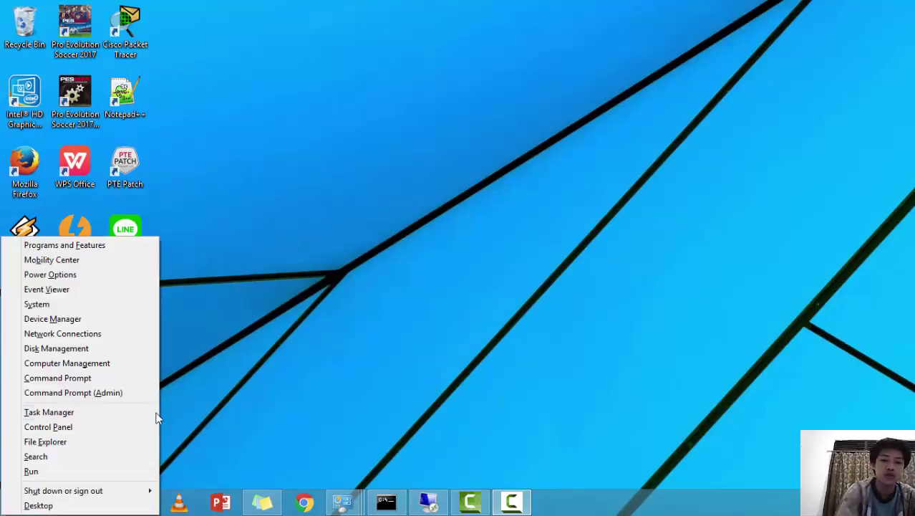
pyautogui.click(78, 426)
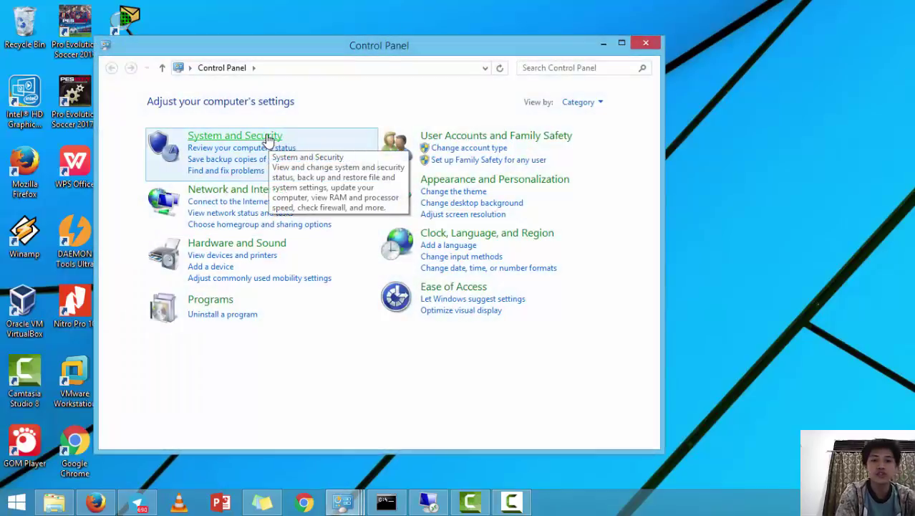
pyautogui.click(268, 138)
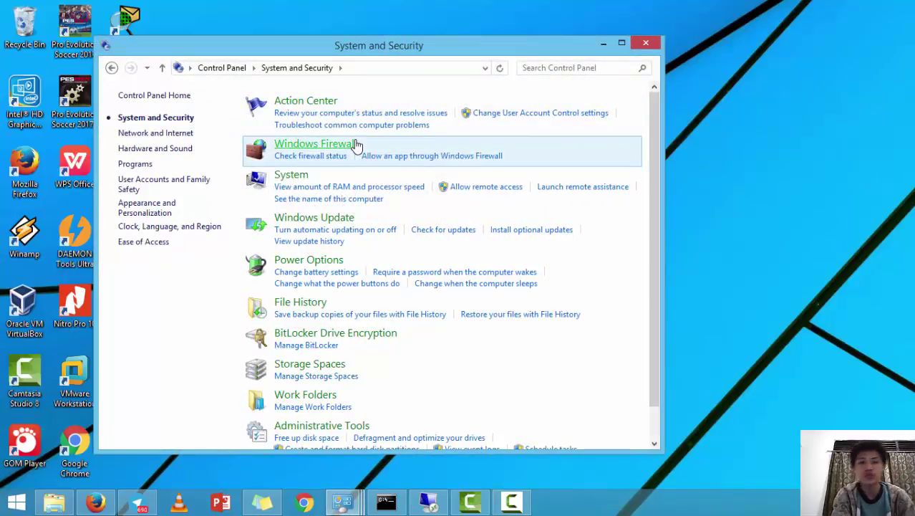
pyautogui.click(357, 146)
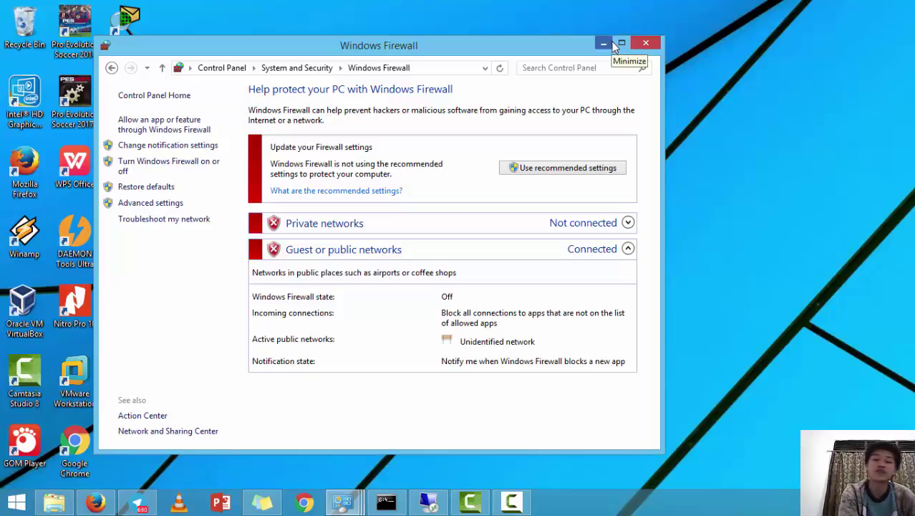
# Close the firewall page and open the network adapter list from Network and Sharing Center
pyautogui.click(638, 45)
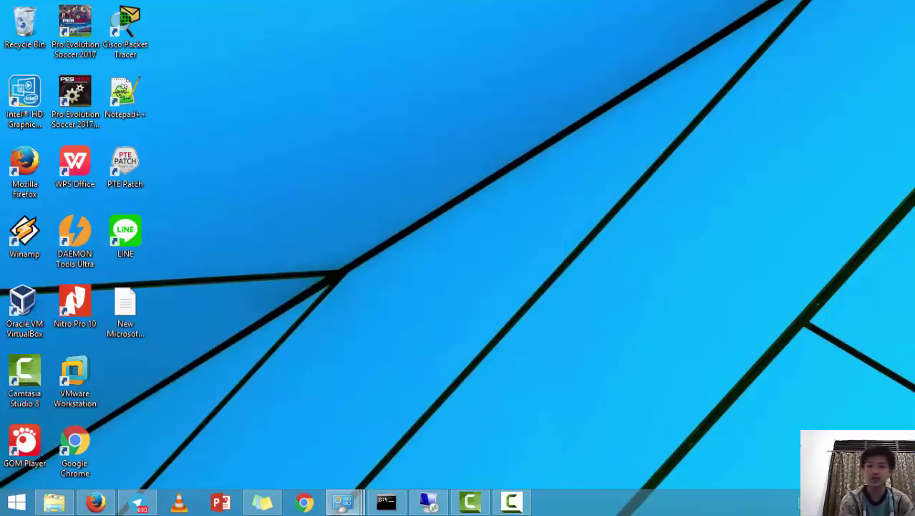
pyautogui.rightClick(806, 494)
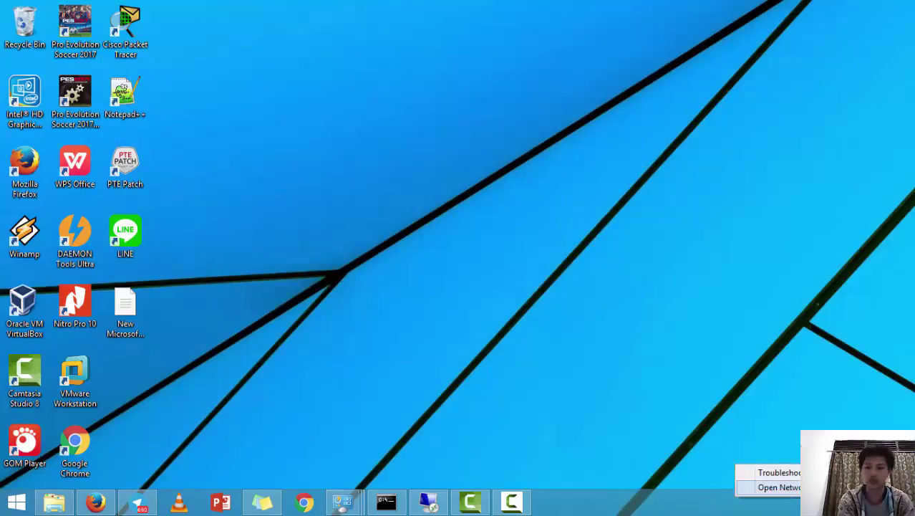
pyautogui.click(779, 487)
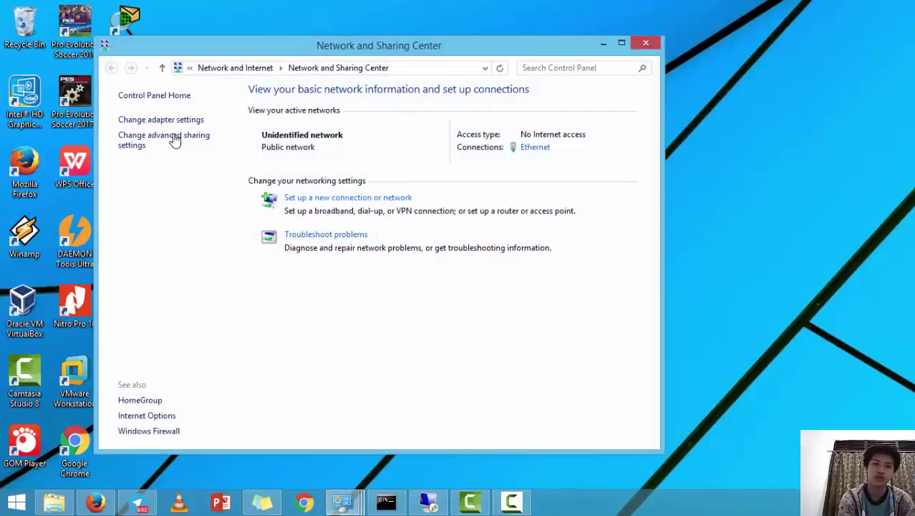
pyautogui.click(179, 120)
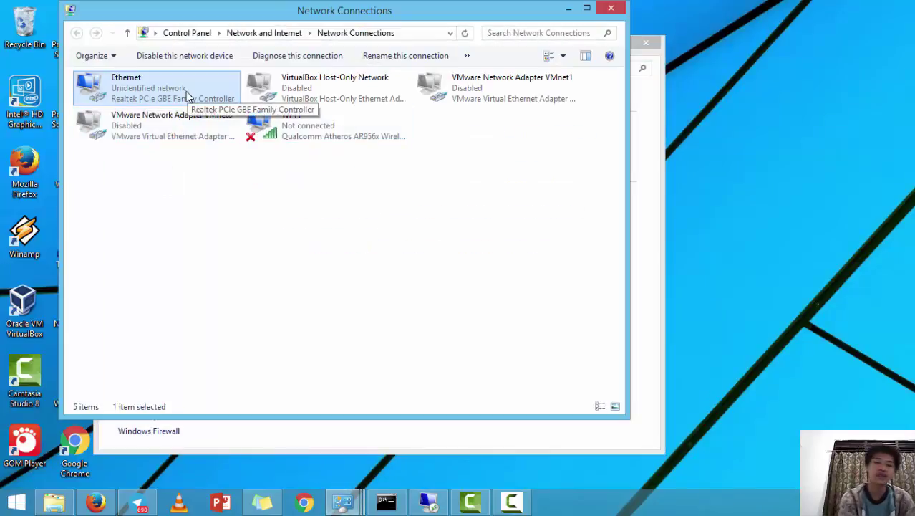
# Open the properties of the Ethernet connection
pyautogui.rightClick(187, 93)
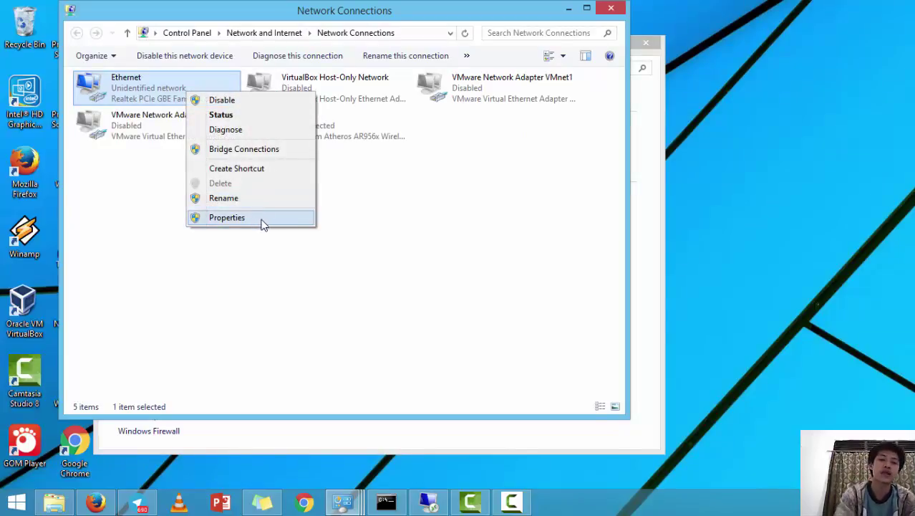
pyautogui.click(396, 185)
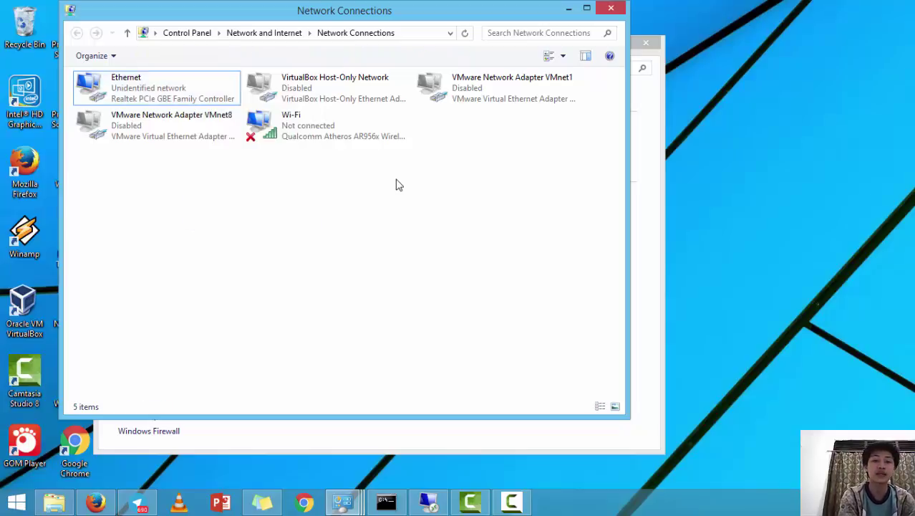
pyautogui.click(305, 125)
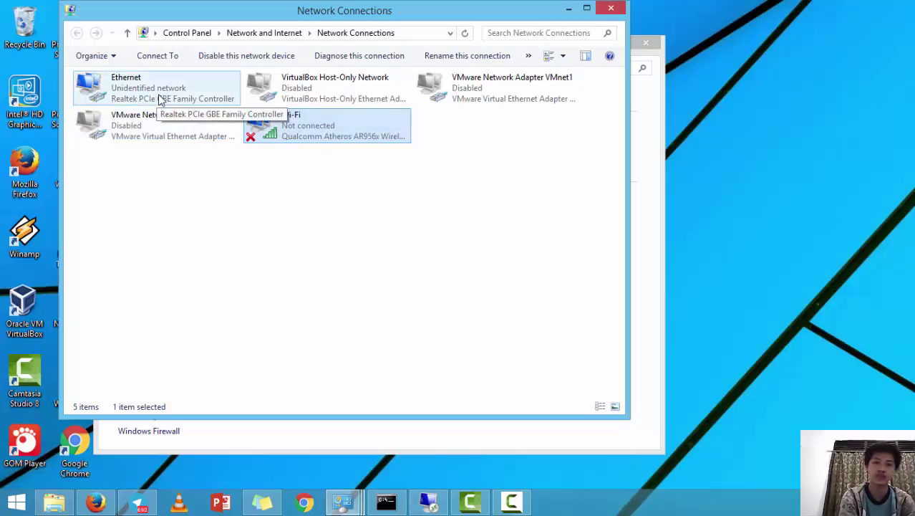
pyautogui.rightClick(160, 100)
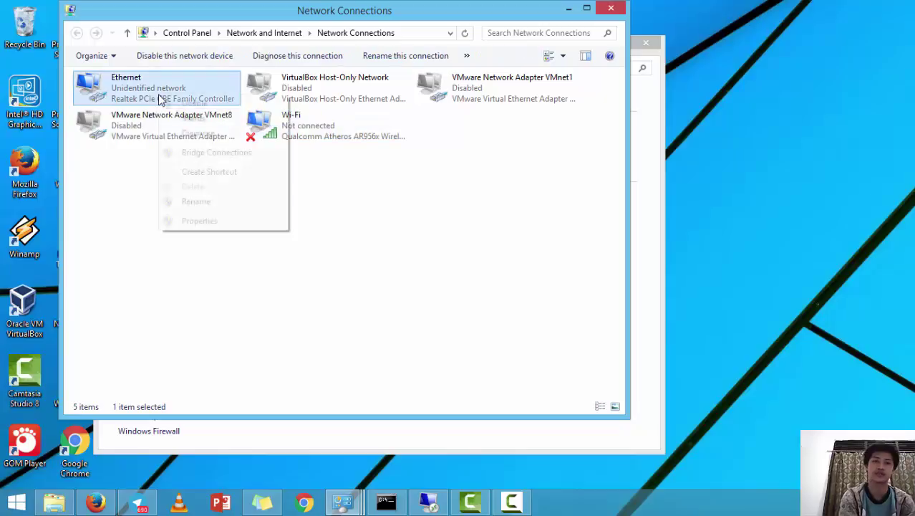
pyautogui.click(233, 219)
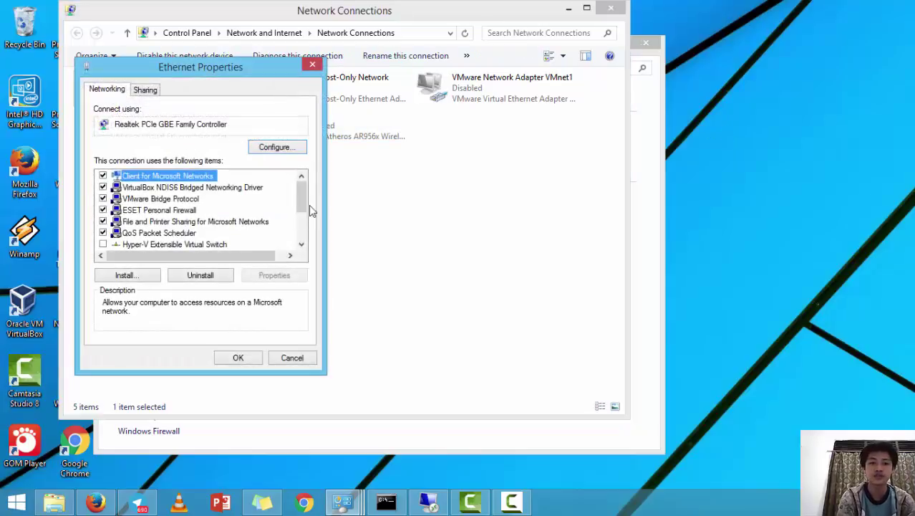
# Open the Internet Protocol Version 4 (TCP/IPv4) properties of the Ethernet adapter
pyautogui.moveTo(302, 201); pyautogui.dragTo(300, 234)
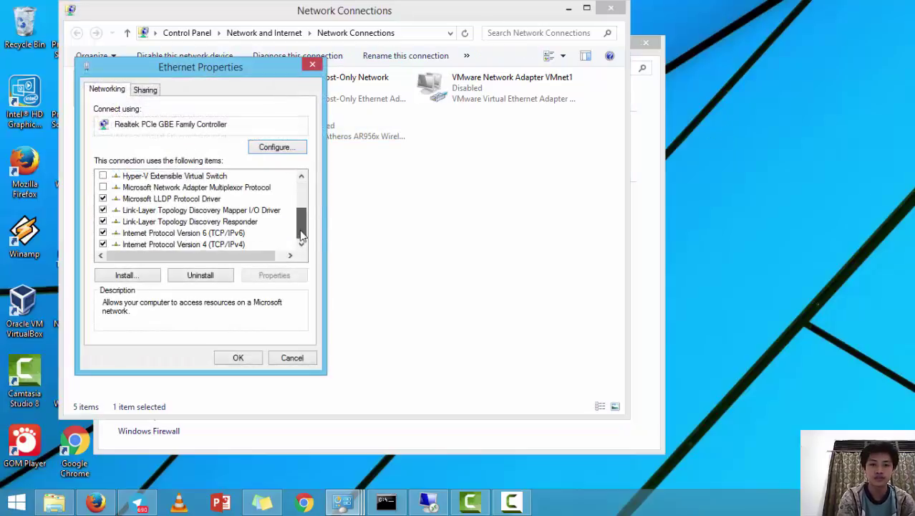
pyautogui.click(231, 244)
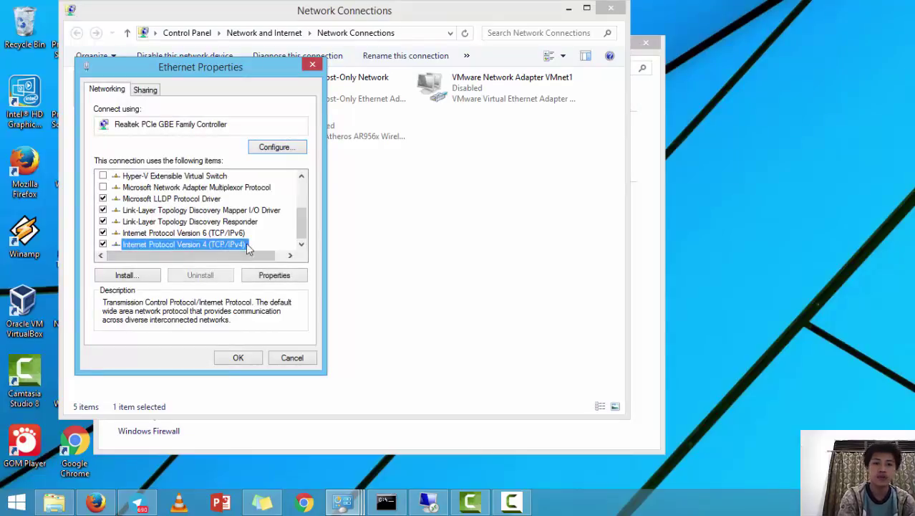
pyautogui.click(287, 275)
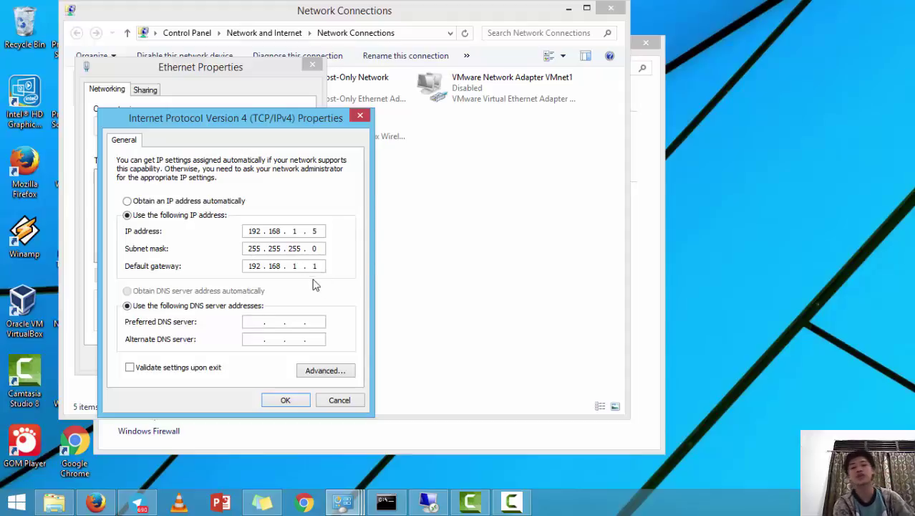
# Keep the static IPv4 settings 192.168.1.5, mask 255.255.255.0, gateway 192.168.1.1, and accept them
pyautogui.doubleClick(316, 248)
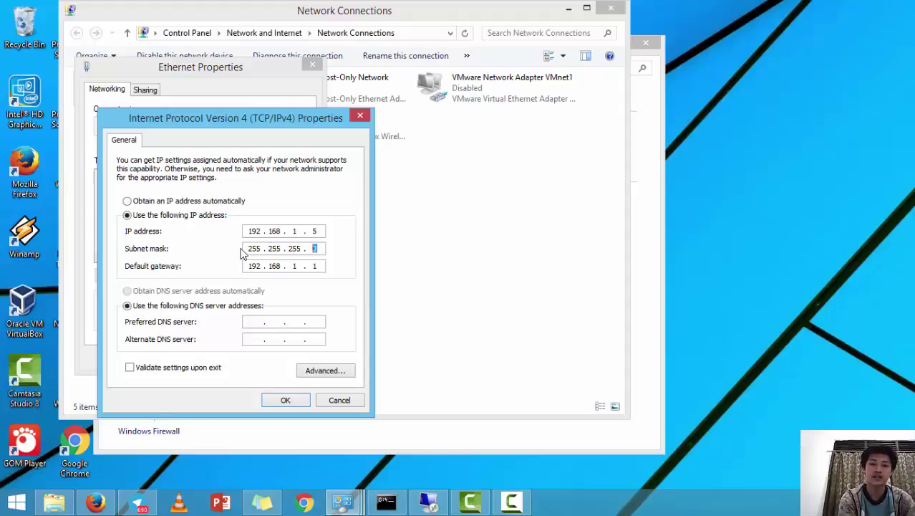
pyautogui.doubleClick(250, 248)
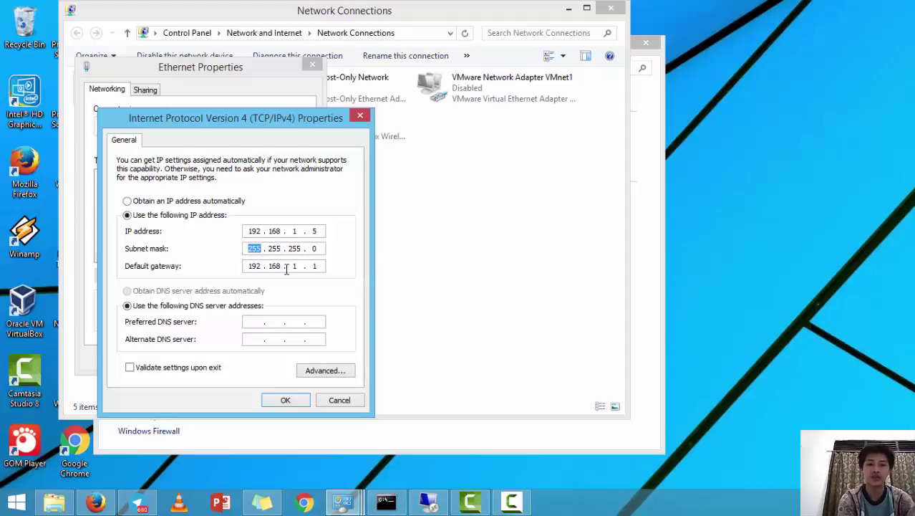
pyautogui.press('Tab')
pyautogui.click(281, 266)
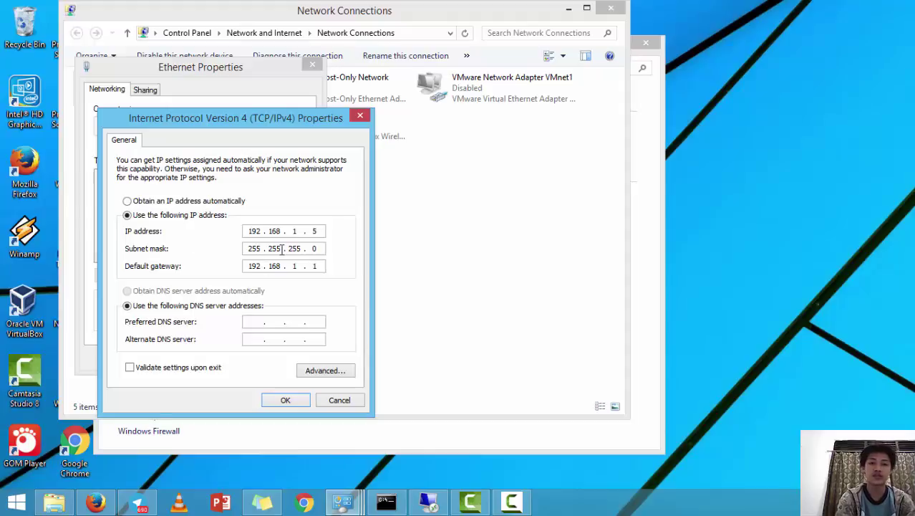
pyautogui.click(286, 402)
# Close all network windows, refresh the desktop, and open New Volume (D:) in File Explorer
pyautogui.click(243, 361)
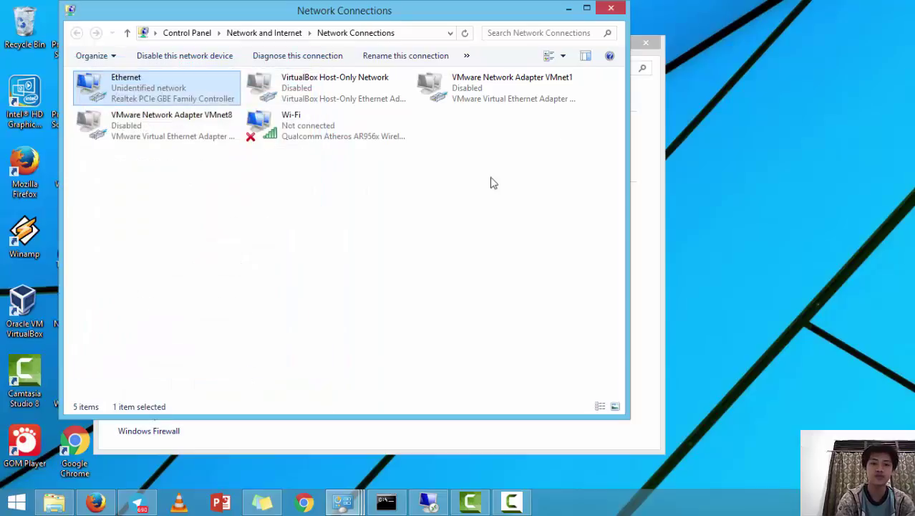
pyautogui.click(611, 9)
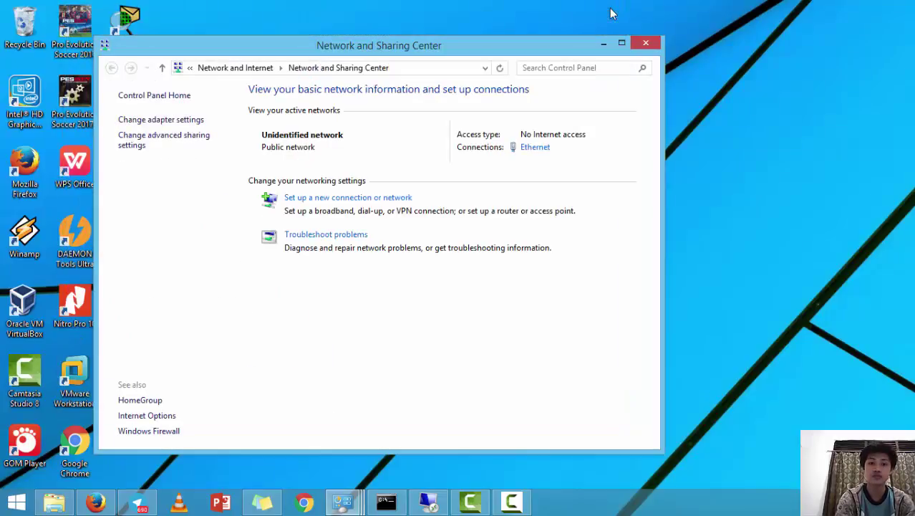
pyautogui.click(645, 43)
pyautogui.rightClick(443, 102)
pyautogui.click(482, 138)
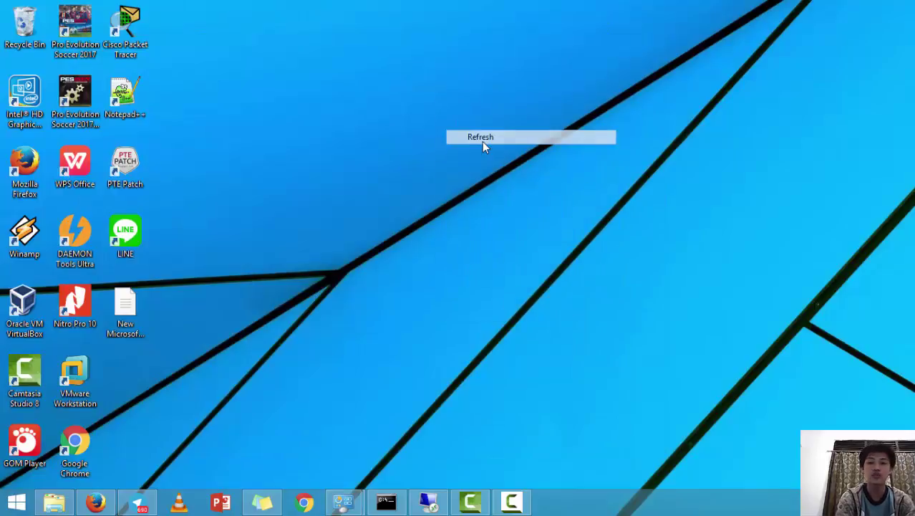
pyautogui.rightClick(481, 141)
pyautogui.click(508, 174)
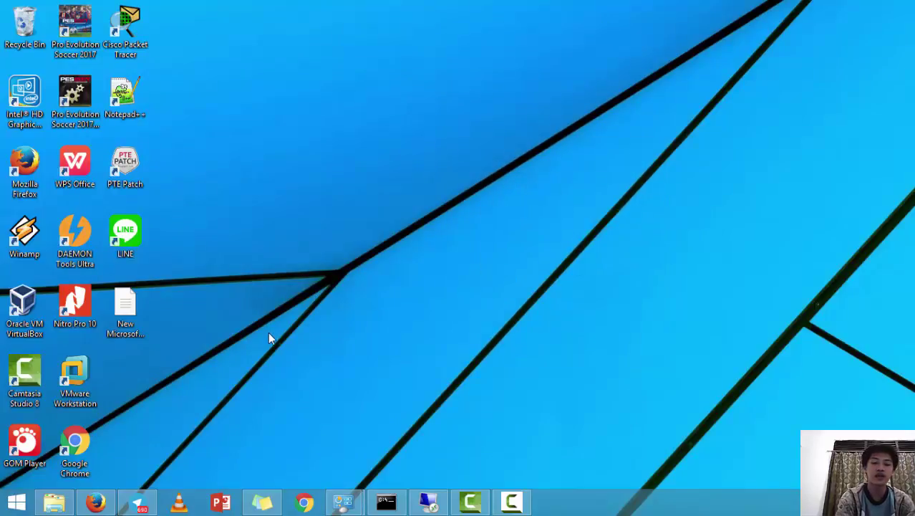
pyautogui.click(55, 503)
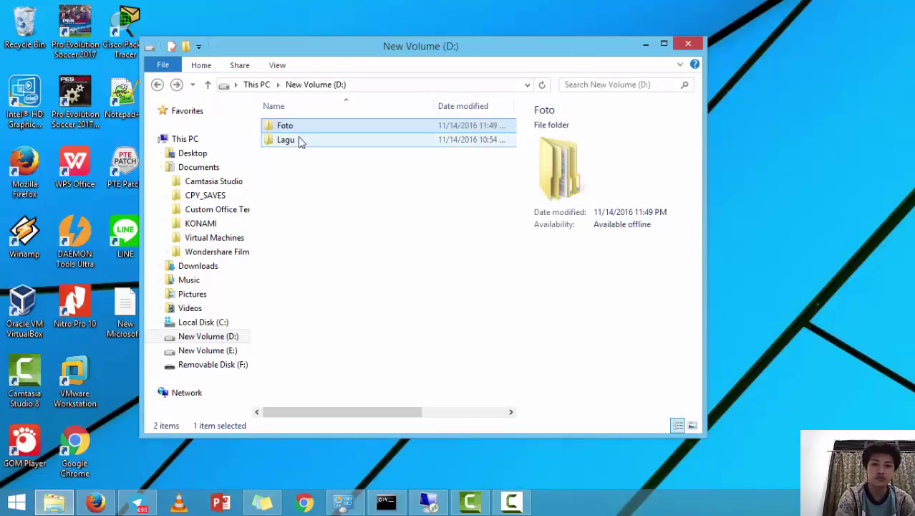
# Select the Lagu folder on New Volume (D:) and bring up its context menu
pyautogui.click(300, 141)
pyautogui.click(293, 130)
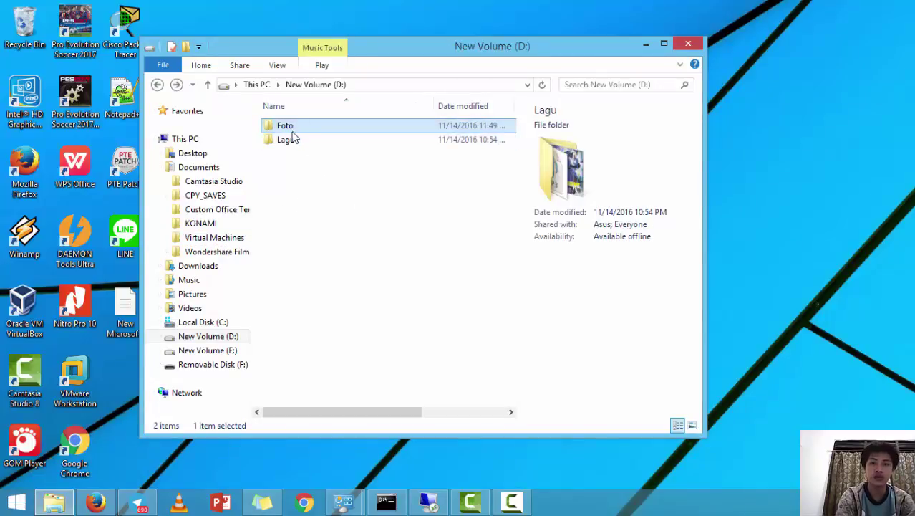
pyautogui.click(292, 139)
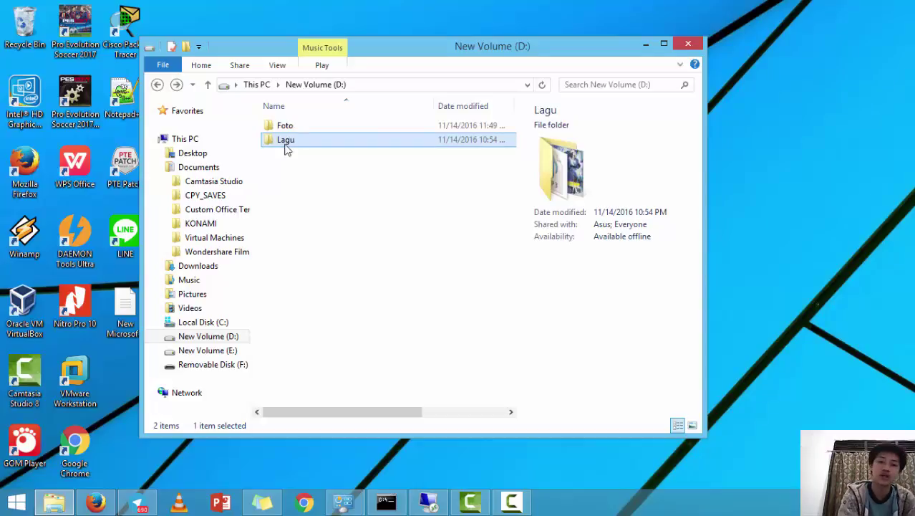
pyautogui.click(283, 141)
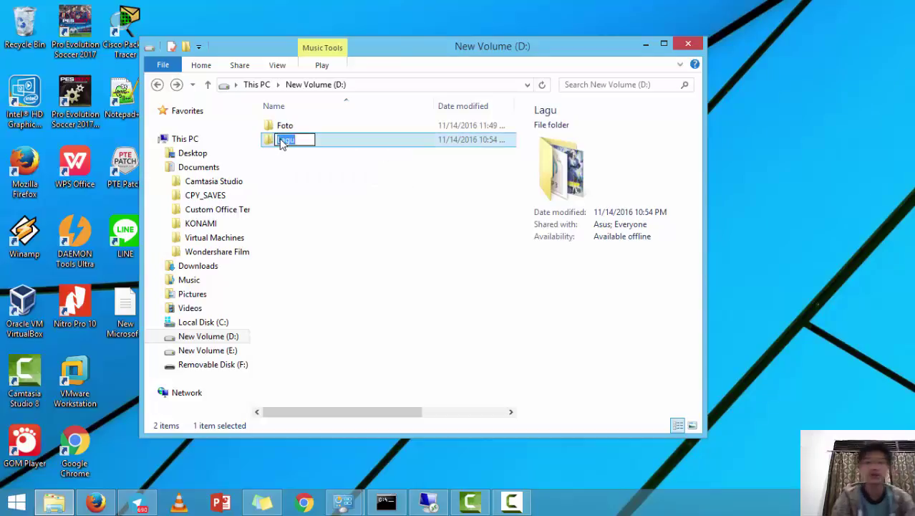
pyautogui.click(419, 85)
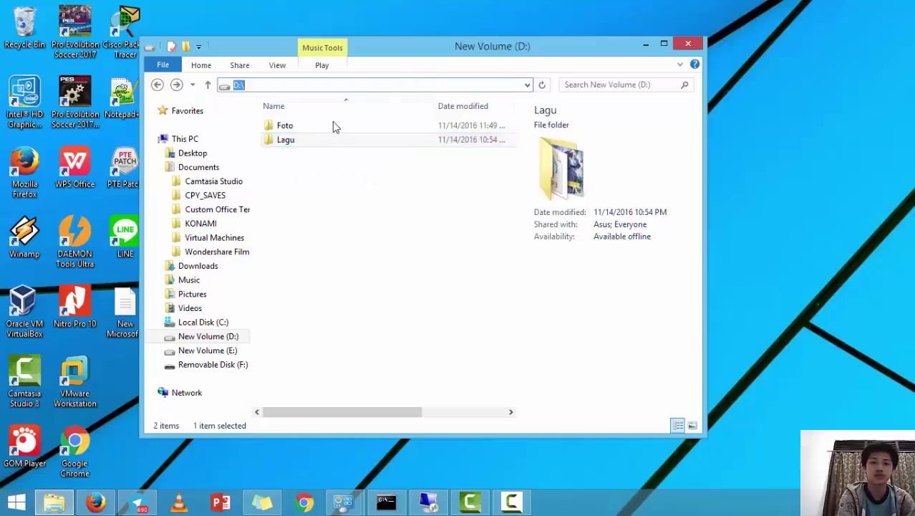
pyautogui.click(279, 143)
pyautogui.rightClick(279, 144)
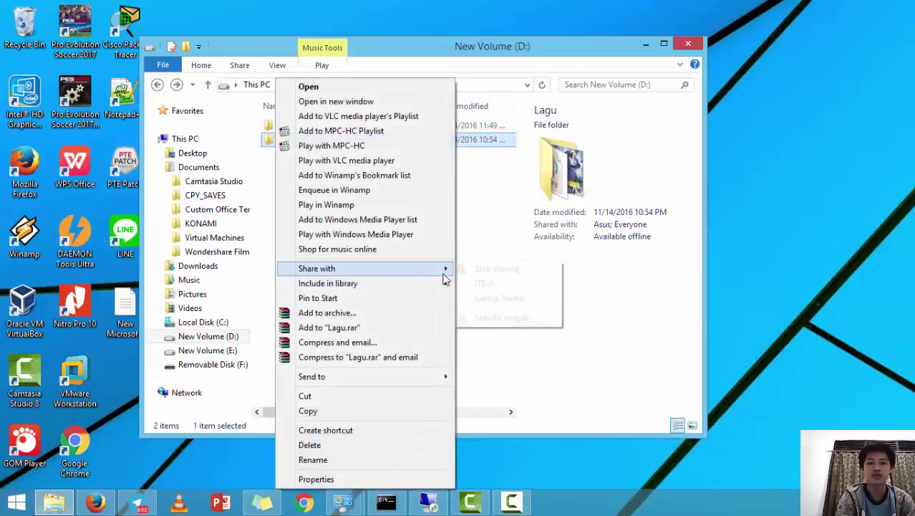
# Share Lagu via Share with > Specific people, adding Everyone with Read/Write, then finish the wizard
pyautogui.moveTo(444, 268)
pyautogui.click(522, 318)
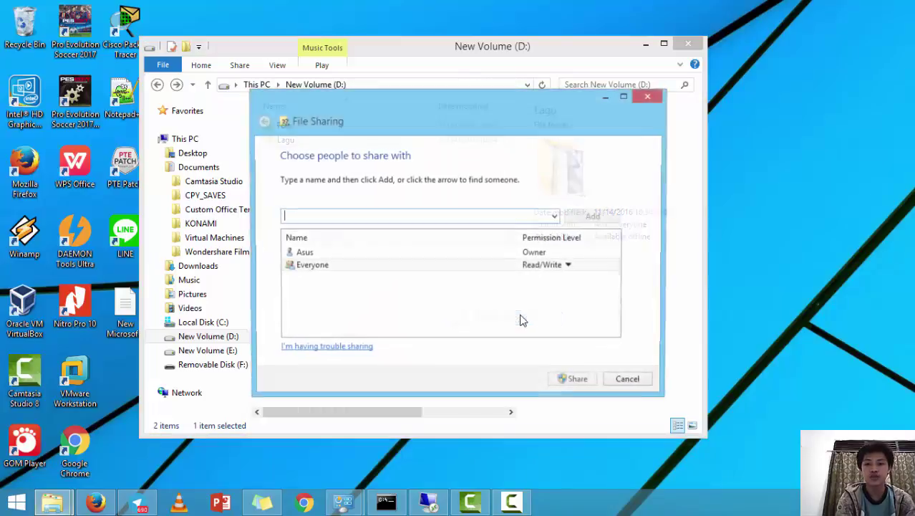
pyautogui.click(556, 216)
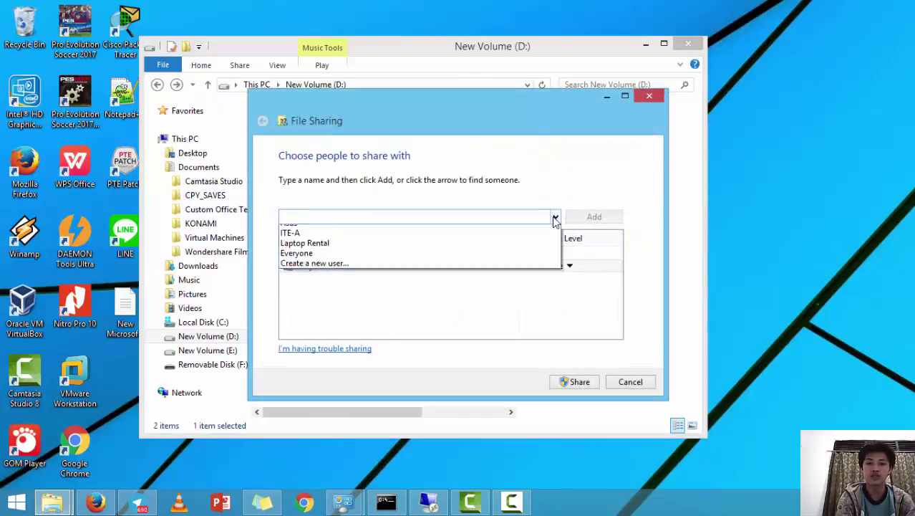
pyautogui.click(543, 269)
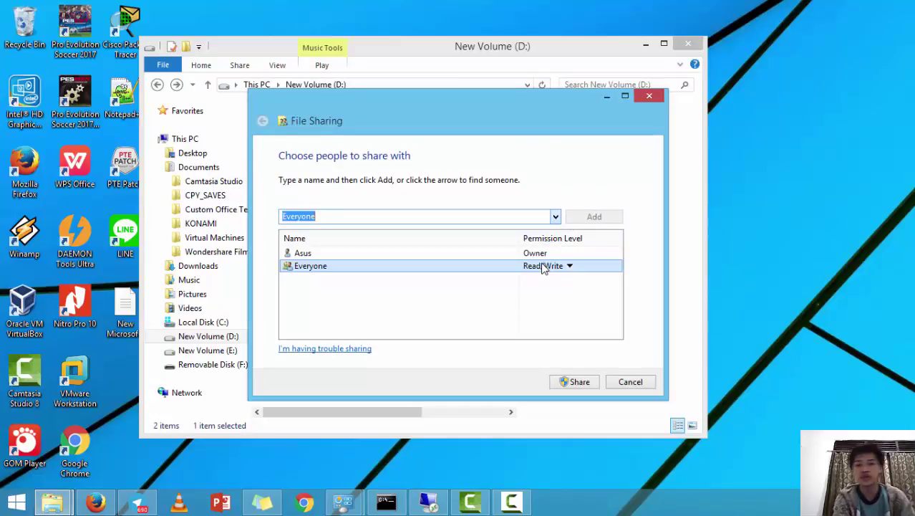
pyautogui.click(593, 217)
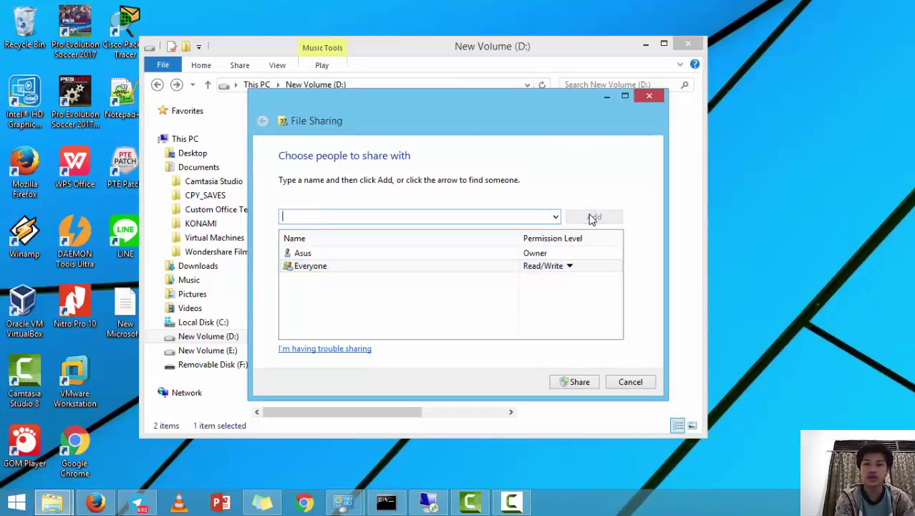
pyautogui.click(569, 267)
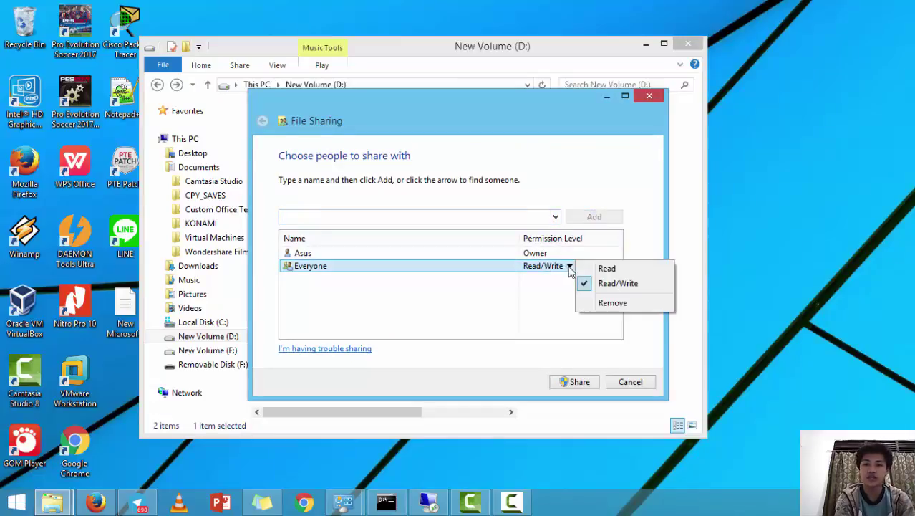
pyautogui.click(607, 286)
pyautogui.click(564, 384)
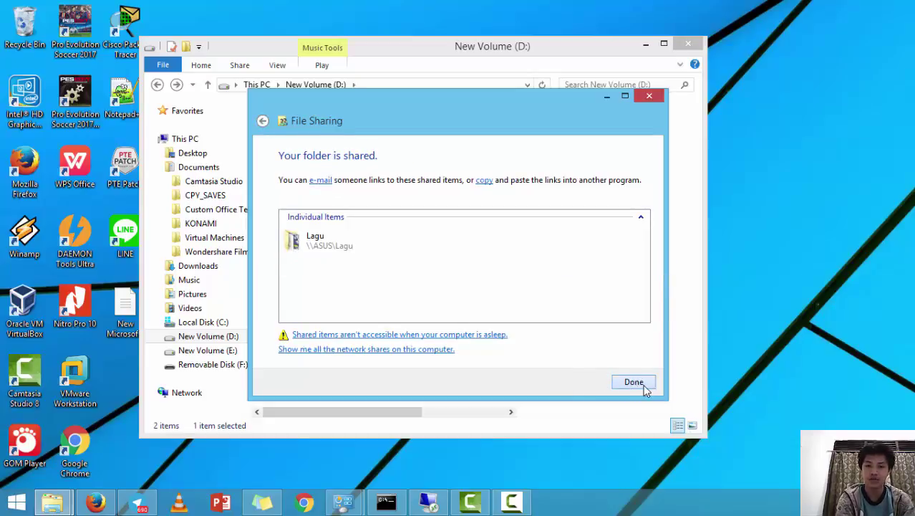
pyautogui.click(634, 381)
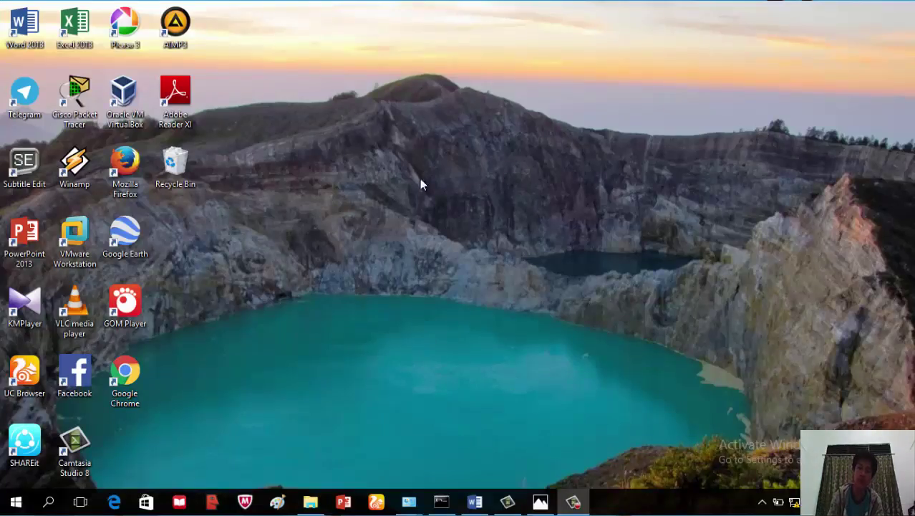
pyautogui.rightClick(306, 59)
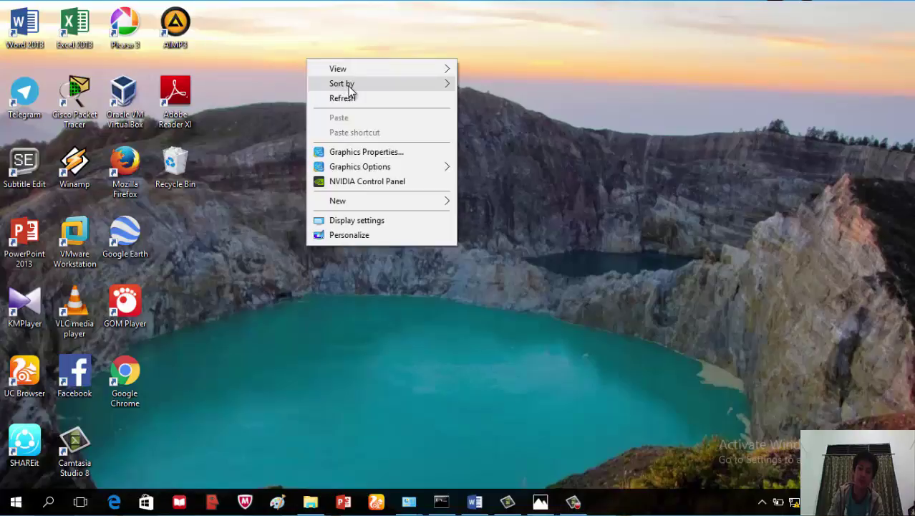
pyautogui.click(351, 96)
pyautogui.rightClick(348, 92)
pyautogui.click(413, 136)
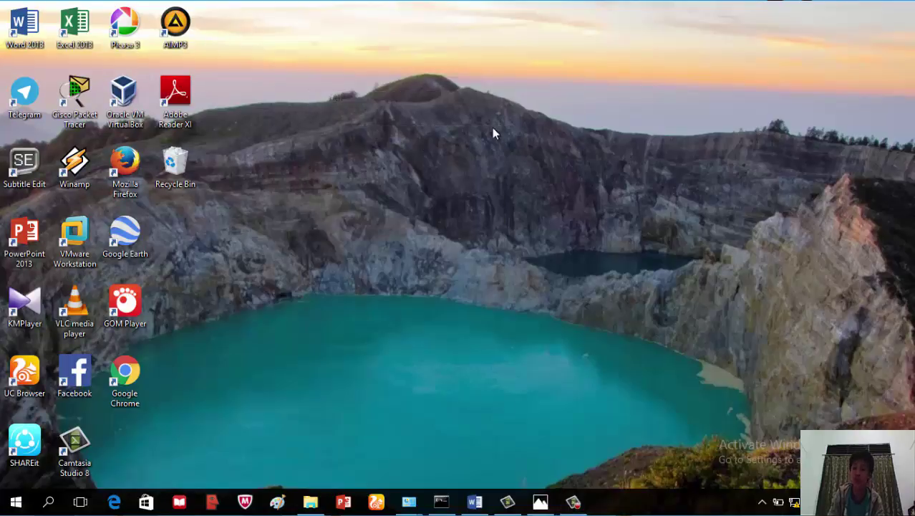
pyautogui.rightClick(377, 105)
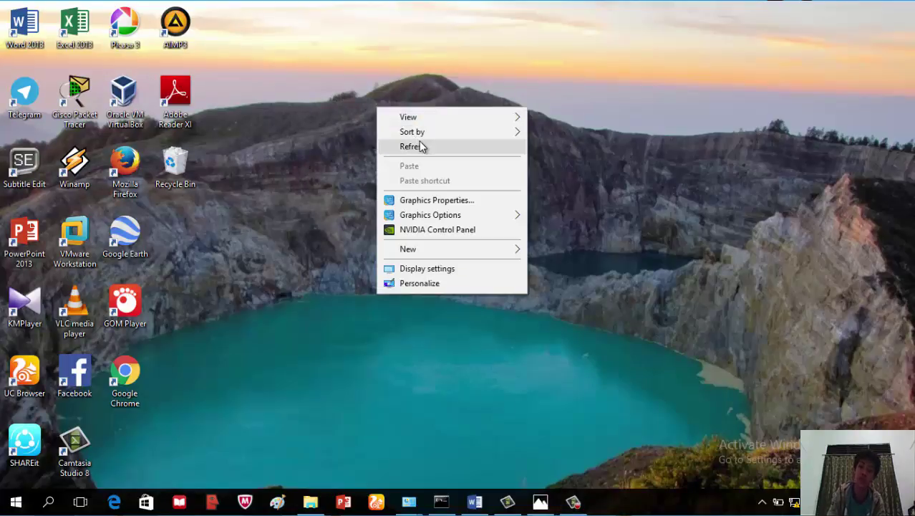
pyautogui.click(419, 146)
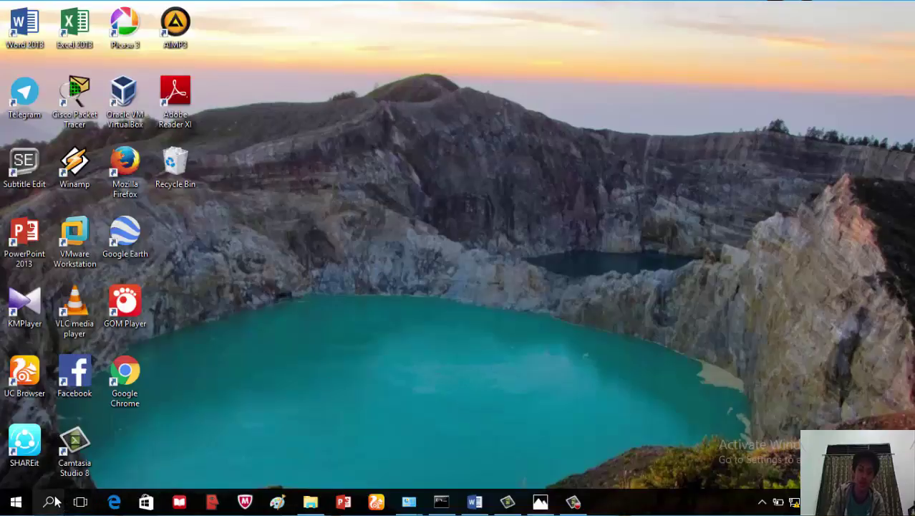
# Search Windows for the network path \\192.168.1.5
pyautogui.click(49, 502)
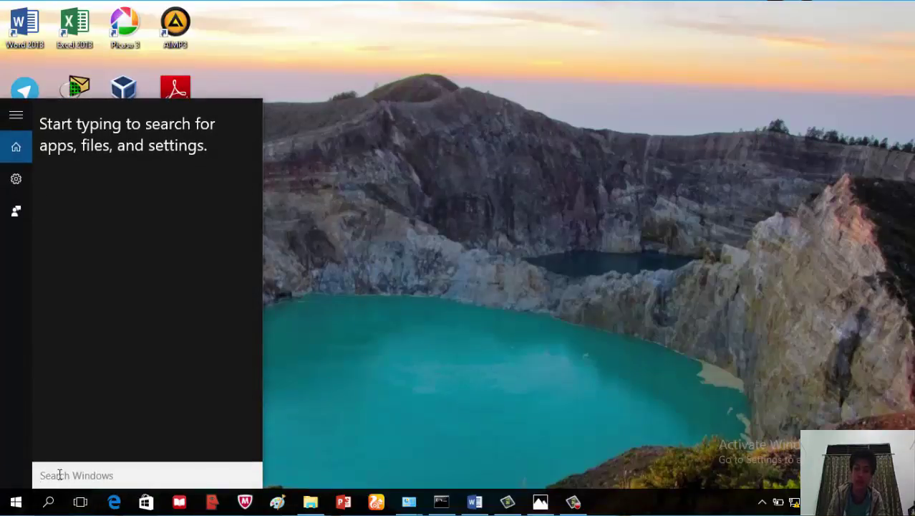
pyautogui.write('\\')
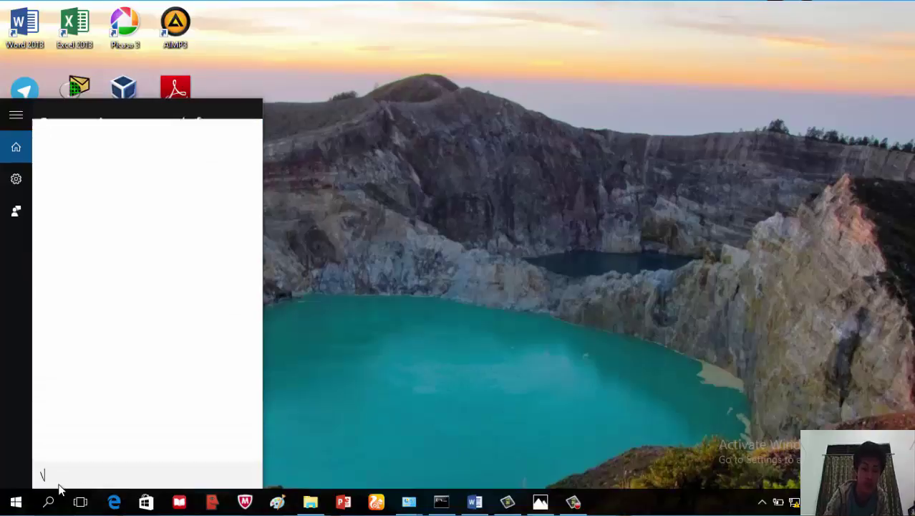
pyautogui.write('\\')
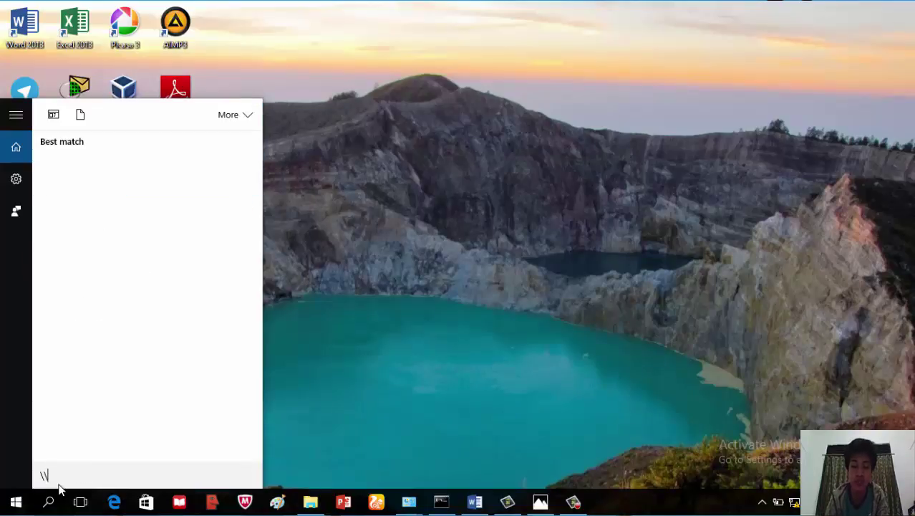
pyautogui.write('19')
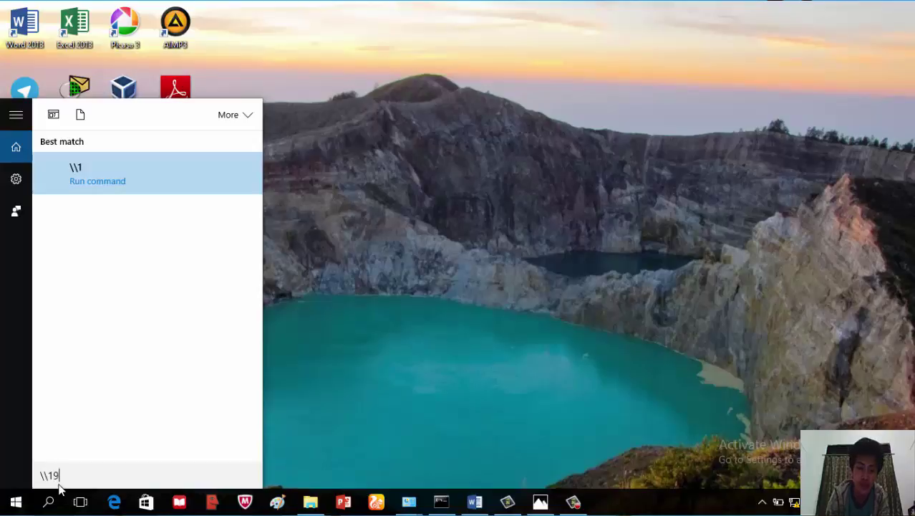
pyautogui.write('2.16')
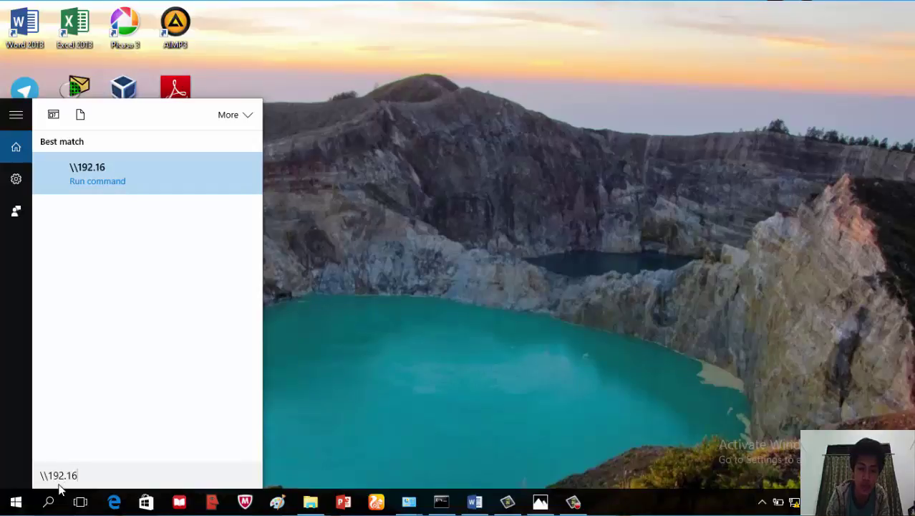
pyautogui.write('8.1.')
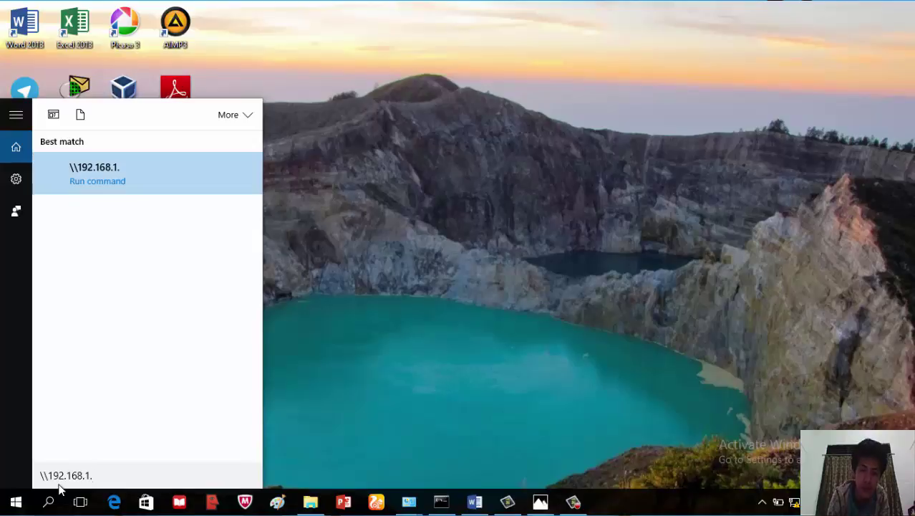
pyautogui.write('5')
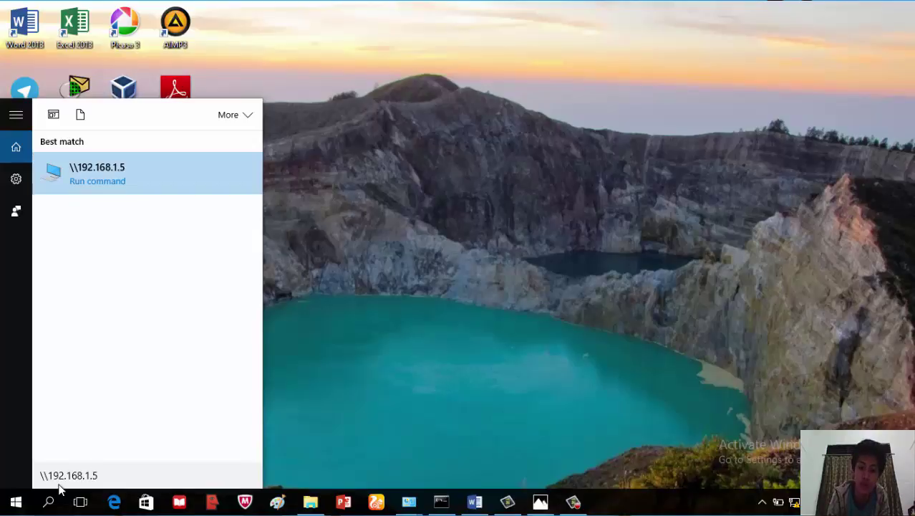
# Open \\192.168.1.5 to view its five shared folders
pyautogui.press('Return')
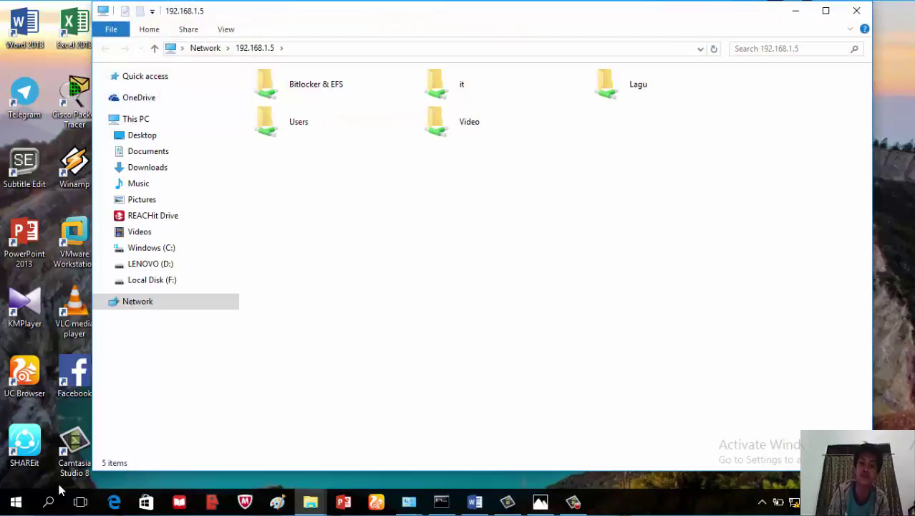
pyautogui.click(317, 136)
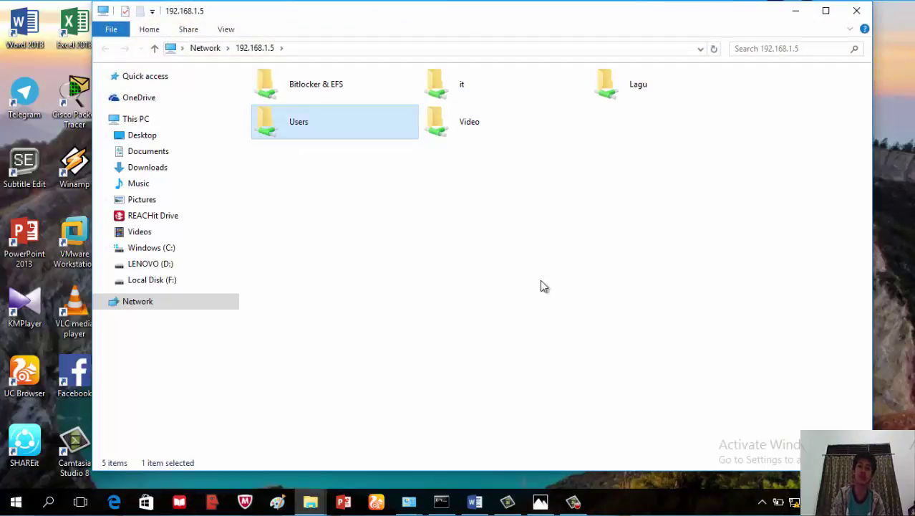
pyautogui.click(384, 206)
pyautogui.moveTo(327, 173); pyautogui.dragTo(630, 101)
pyautogui.click(674, 206)
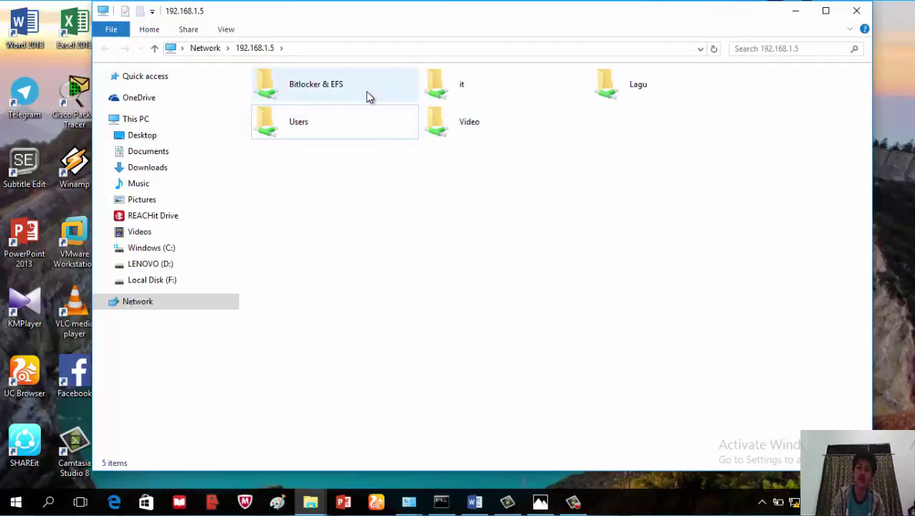
pyautogui.moveTo(346, 191); pyautogui.dragTo(810, 72)
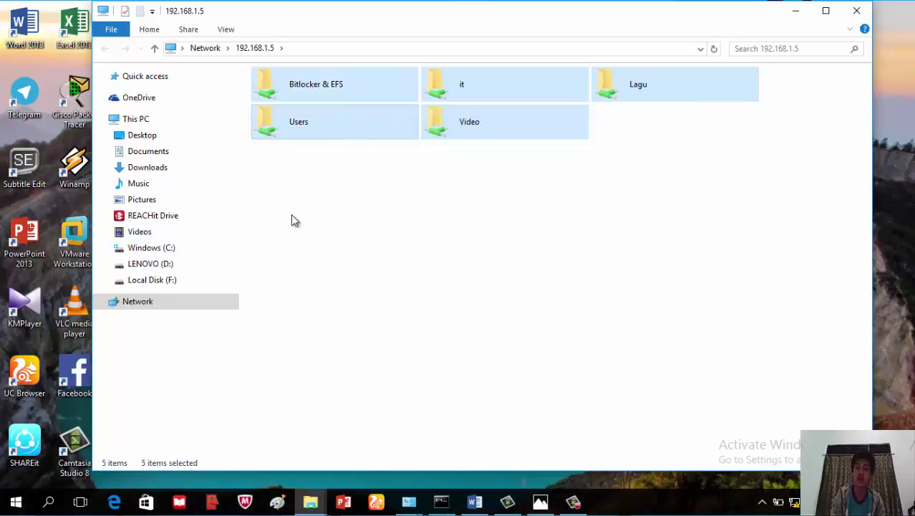
pyautogui.click(301, 130)
pyautogui.keyDown('ctrl'); pyautogui.click(378, 86); pyautogui.keyUp('ctrl')
# Check the shared Lagu folder's MP3 files, then copy the Lagu folder
pyautogui.doubleClick(638, 98)
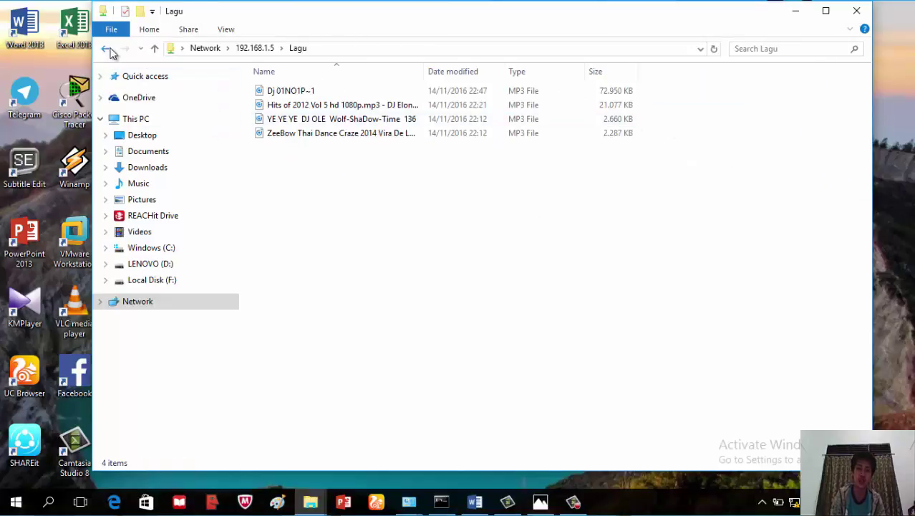
pyautogui.click(106, 48)
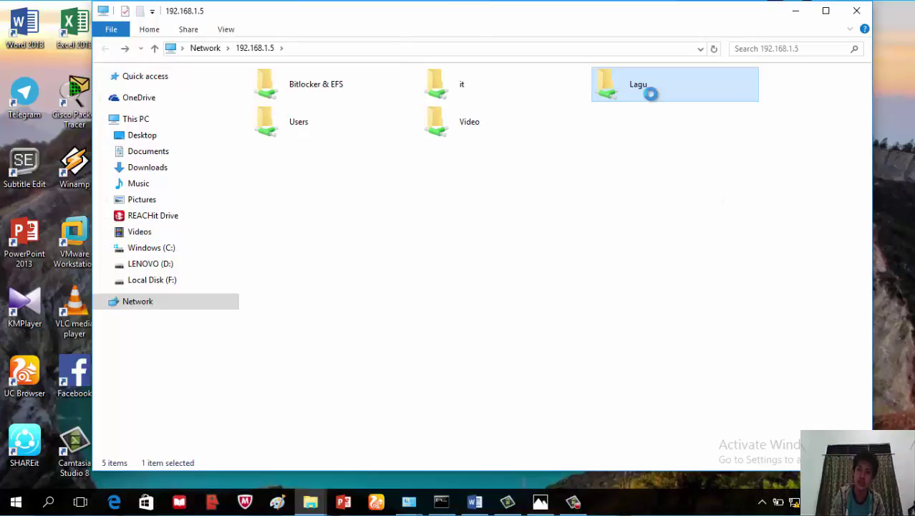
pyautogui.rightClick(634, 92)
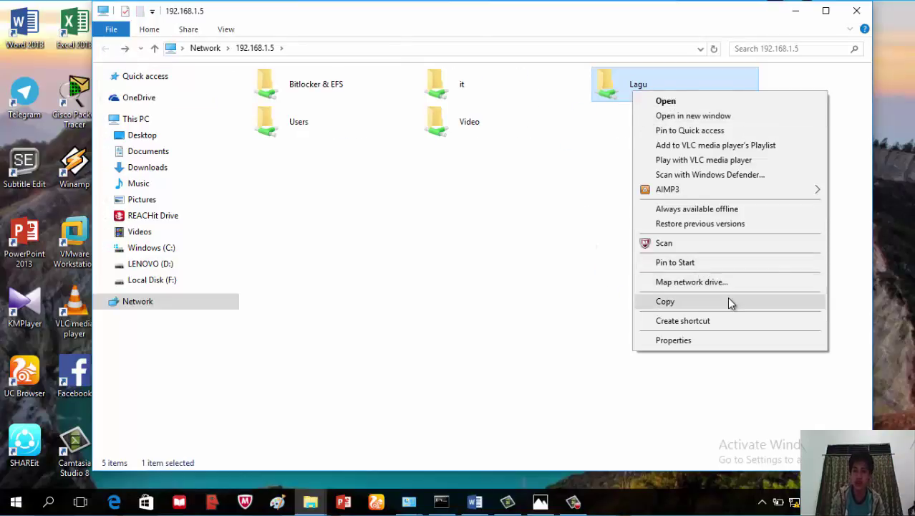
pyautogui.click(717, 302)
# Copy the Dj 01NO1P~1 MP3 from the shared folder \\192.168.1.5\Lagu
pyautogui.click(162, 265)
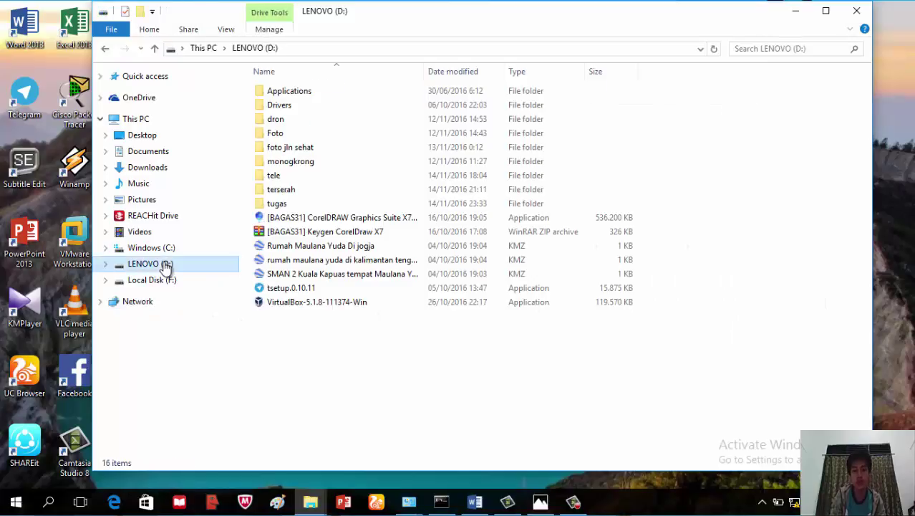
pyautogui.click(105, 48)
pyautogui.doubleClick(602, 87)
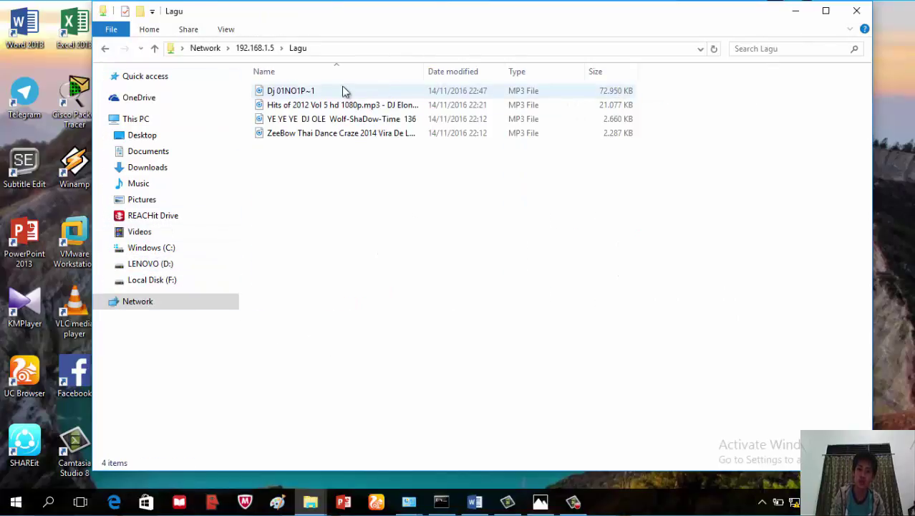
pyautogui.click(321, 90)
pyautogui.rightClick(306, 89)
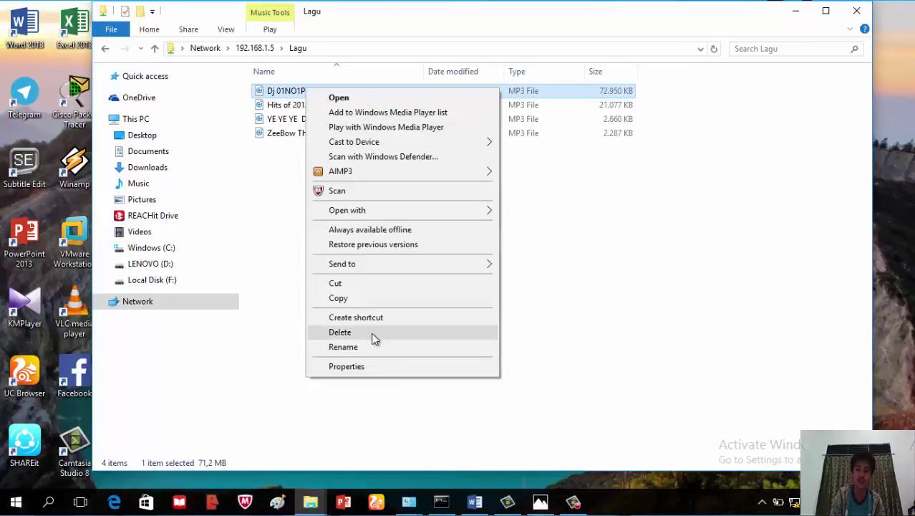
pyautogui.click(361, 299)
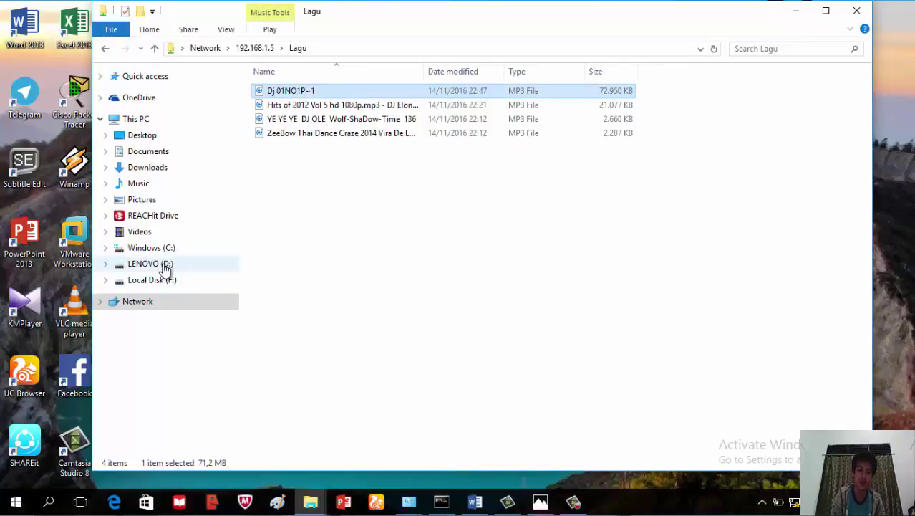
# Paste the MP3 onto LENOVO (D:) and close File Explorer
pyautogui.click(162, 264)
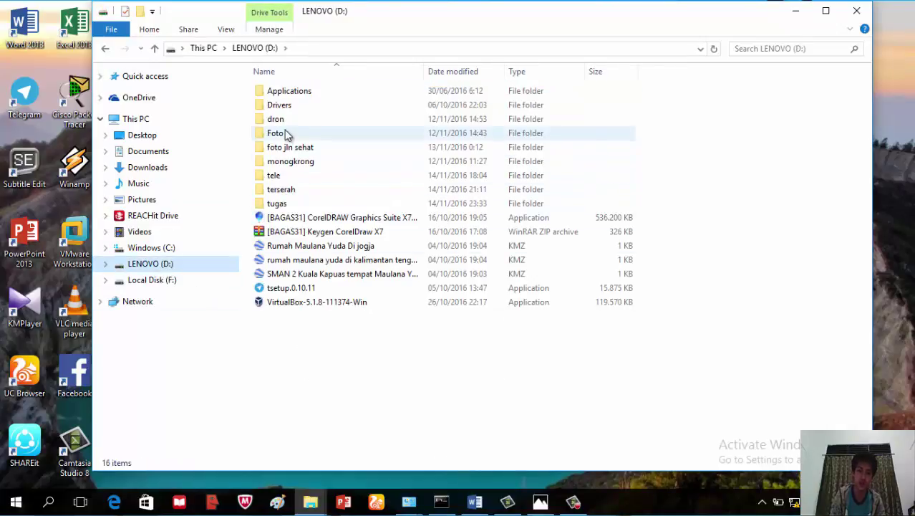
pyautogui.rightClick(320, 355)
pyautogui.click(387, 264)
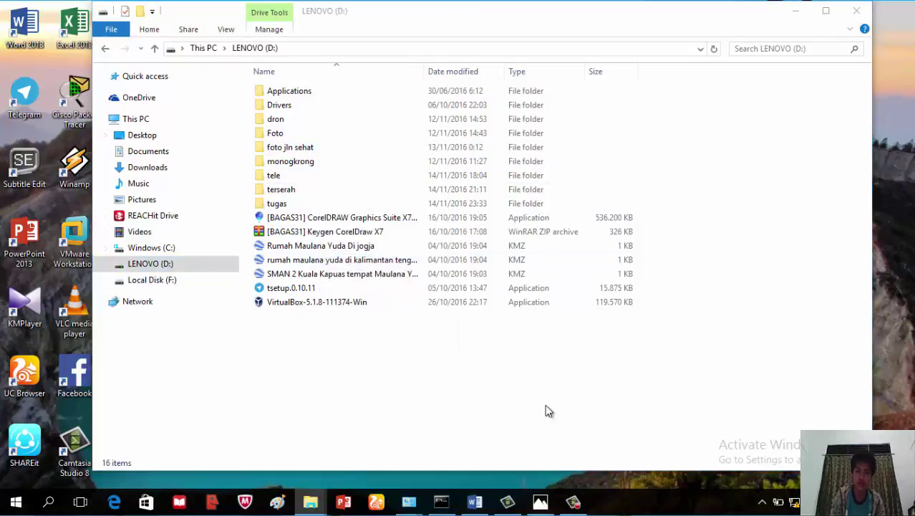
pyautogui.click(369, 393)
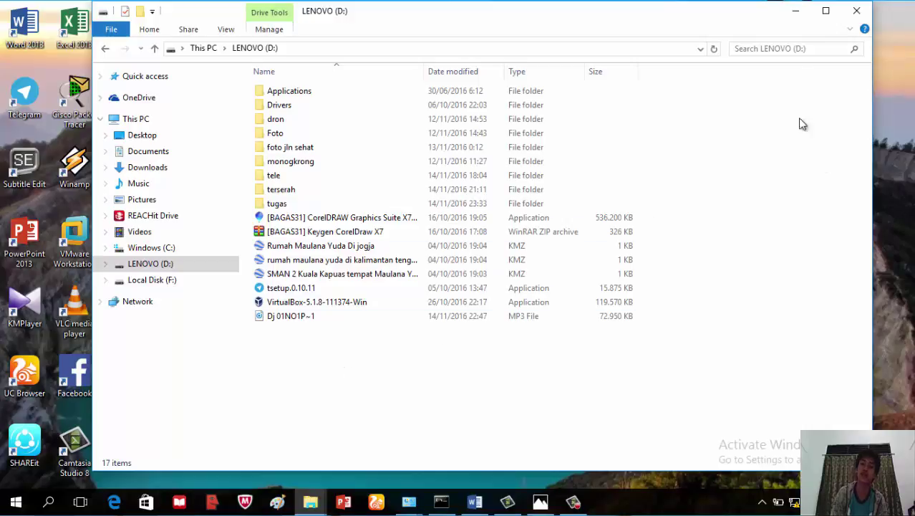
pyautogui.click(854, 9)
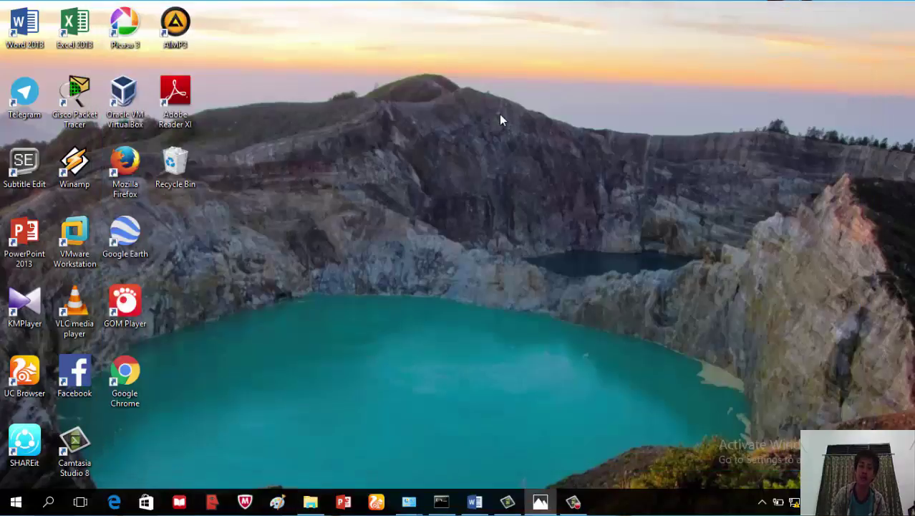
# Refresh the desktop twice and close the window showing the shared Lagu folder
pyautogui.rightClick(499, 114)
pyautogui.click(547, 152)
pyautogui.rightClick(454, 133)
pyautogui.click(510, 174)
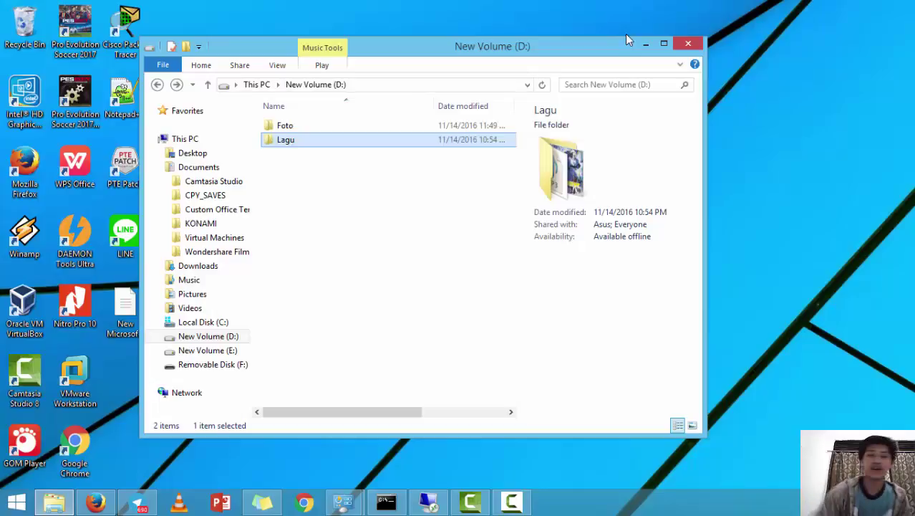
pyautogui.click(686, 44)
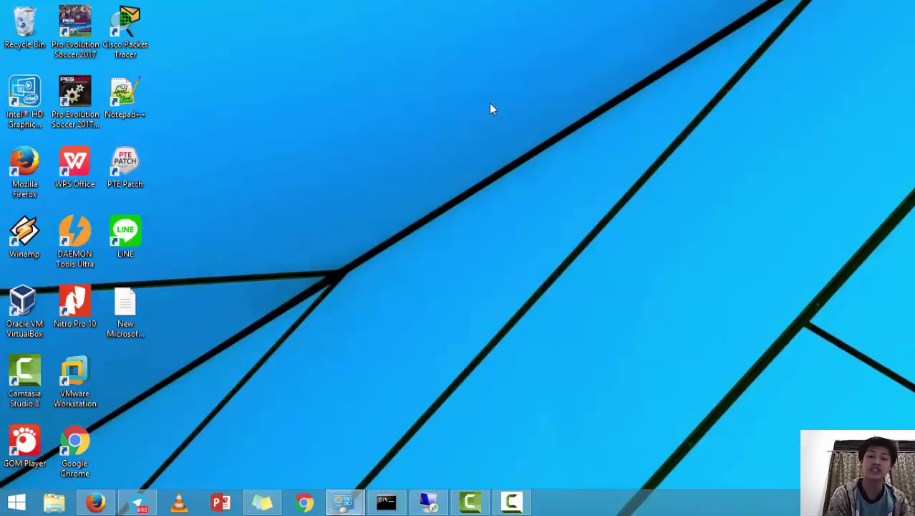
# Refresh the desktop twice, then bring up File Explorer on This PC
pyautogui.rightClick(370, 93)
pyautogui.click(384, 131)
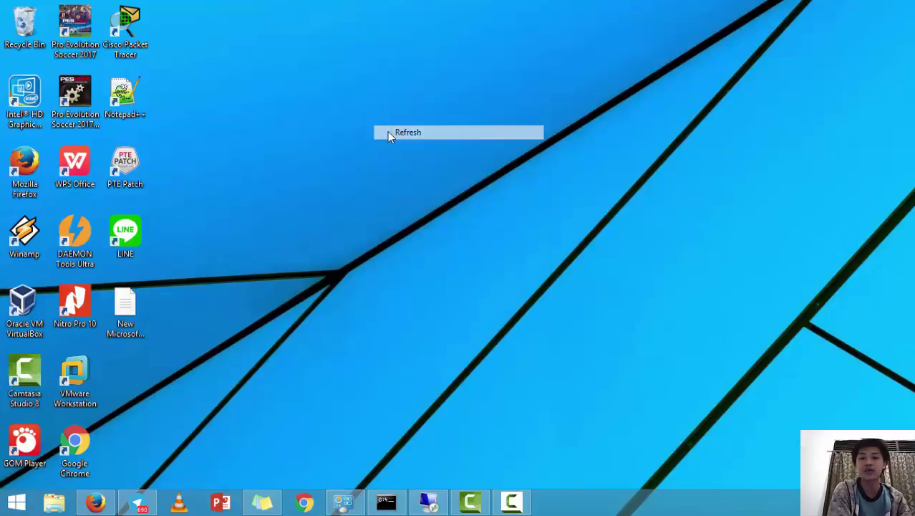
pyautogui.rightClick(385, 133)
pyautogui.click(414, 169)
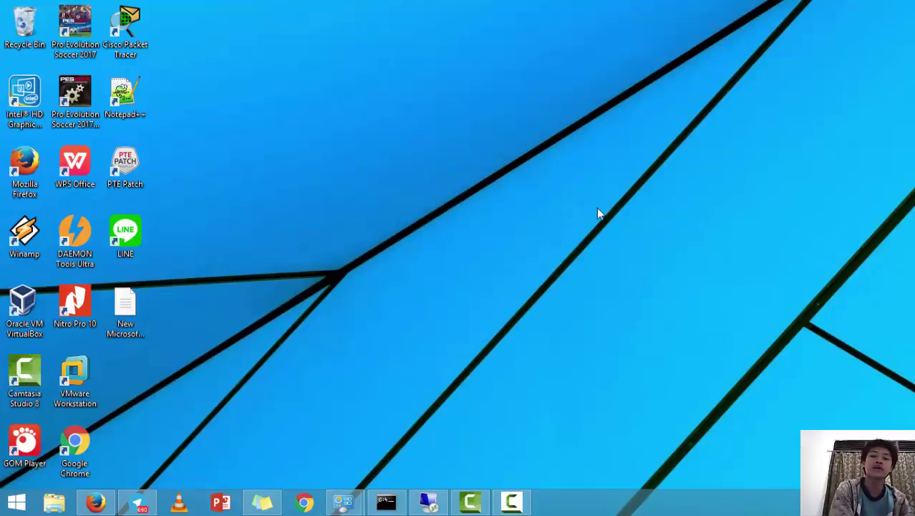
pyautogui.click(54, 502)
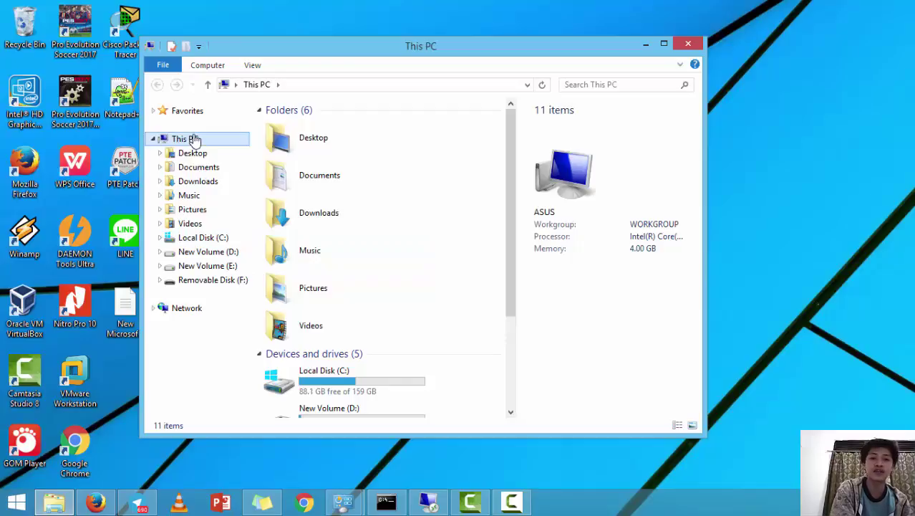
# Allow Remote Desktop connections to this PC with Network Level Authentication required, and apply
pyautogui.rightClick(185, 145)
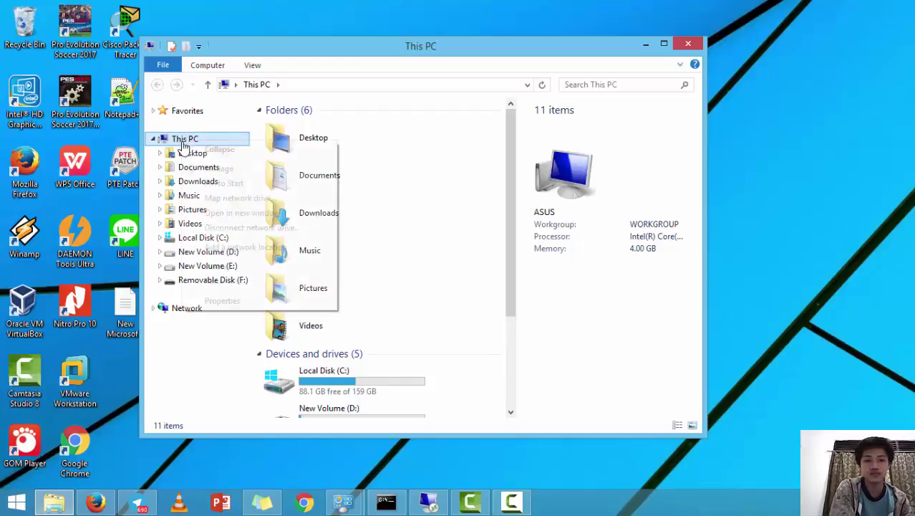
pyautogui.click(305, 309)
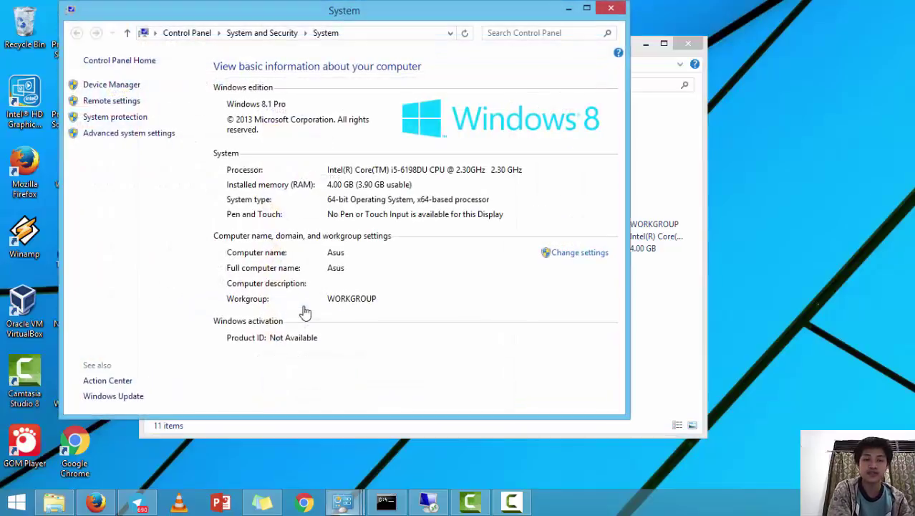
pyautogui.click(115, 116)
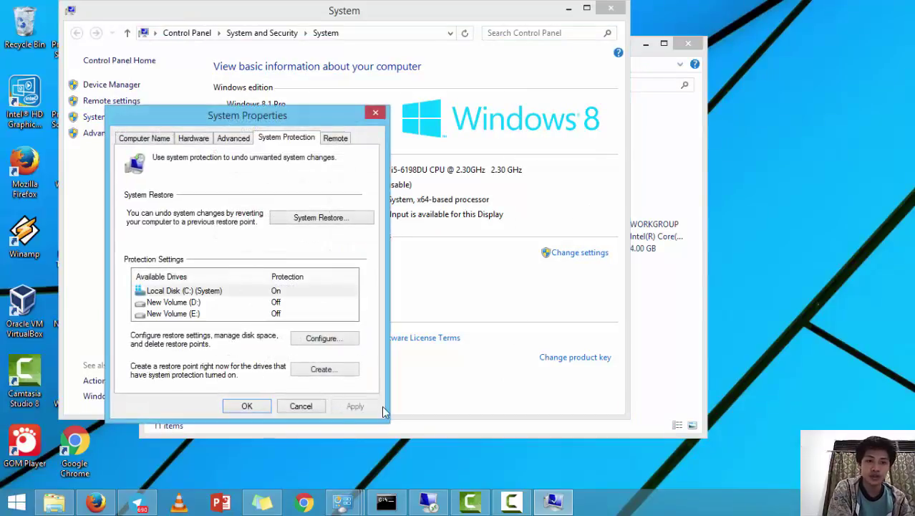
pyautogui.click(301, 406)
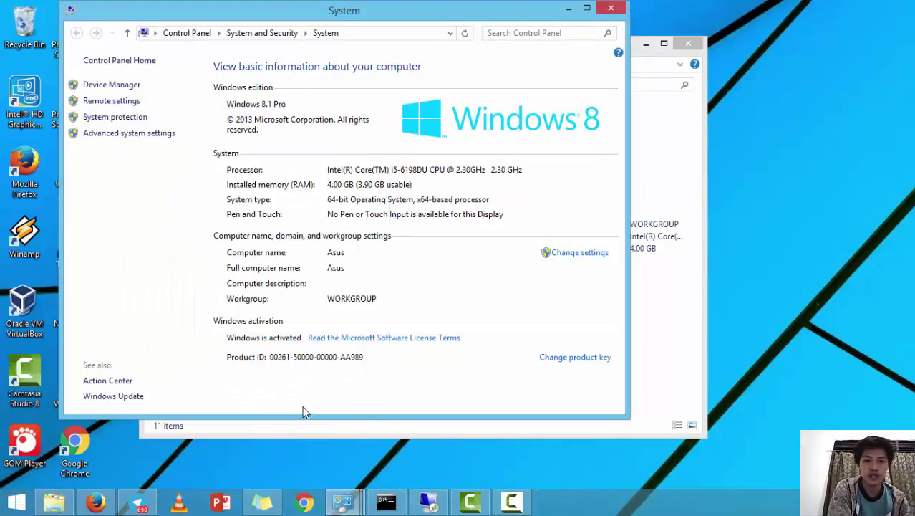
pyautogui.click(104, 104)
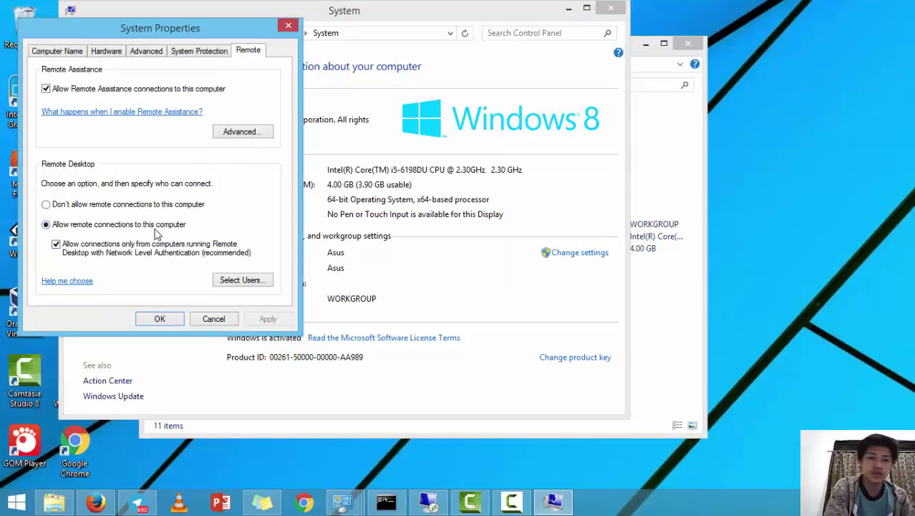
pyautogui.click(101, 248)
pyautogui.click(100, 247)
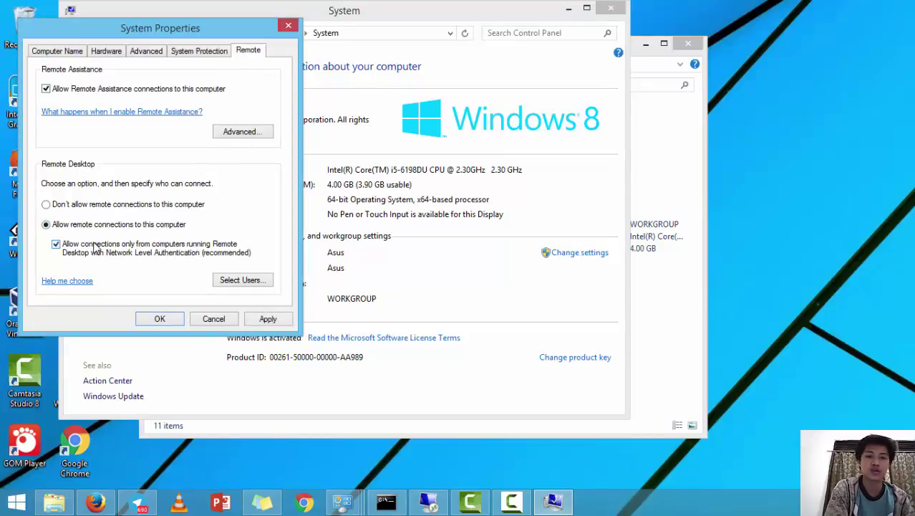
pyautogui.click(269, 319)
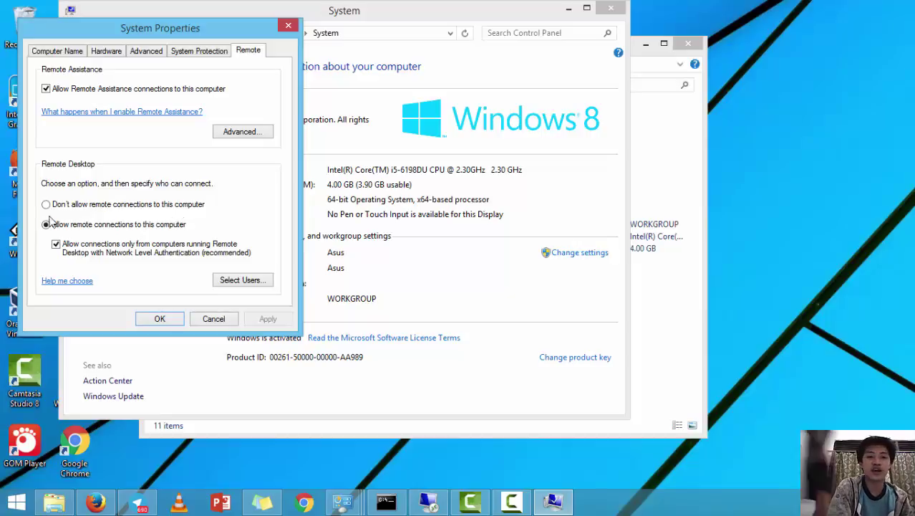
pyautogui.click(160, 318)
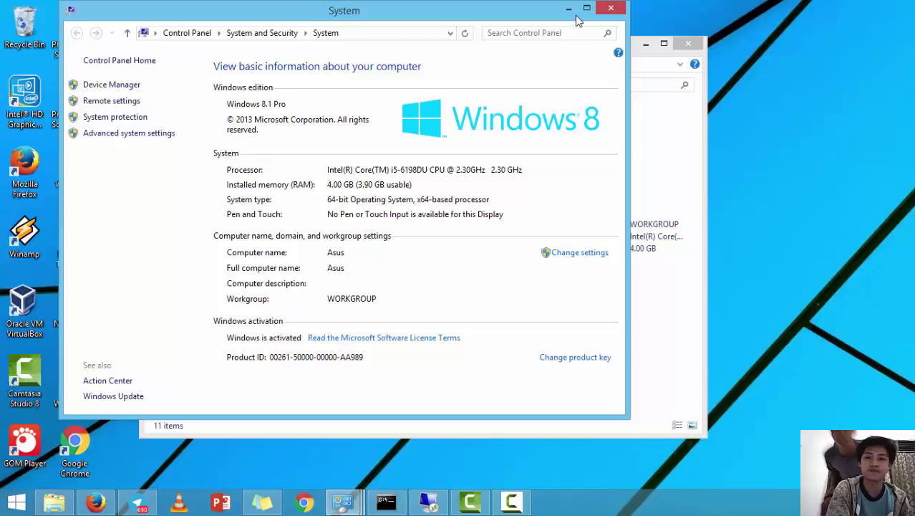
pyautogui.click(610, 10)
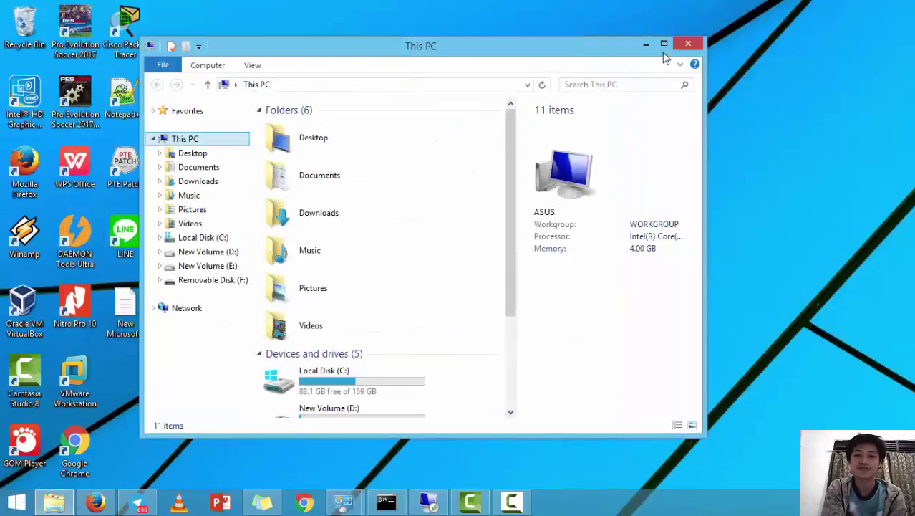
# Close the This PC window and refresh the desktop twice
pyautogui.click(688, 43)
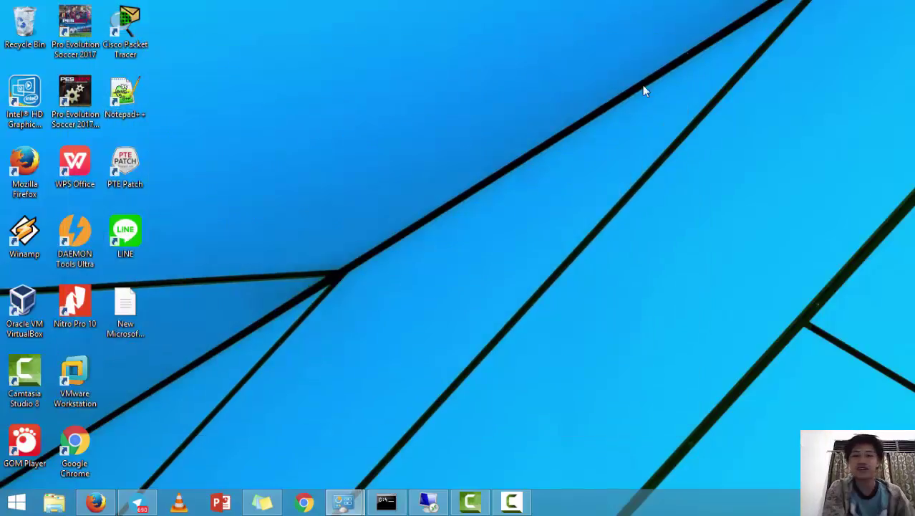
pyautogui.rightClick(659, 244)
pyautogui.click(703, 282)
pyautogui.rightClick(319, 196)
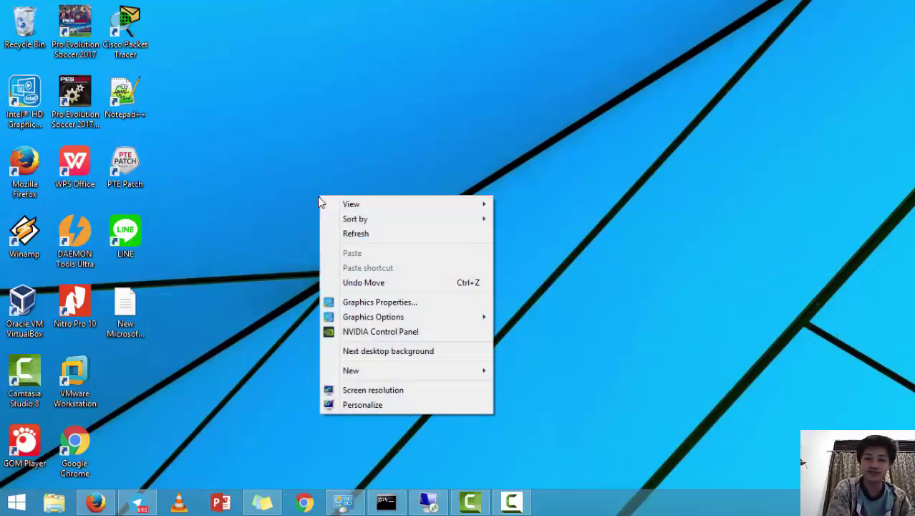
pyautogui.click(370, 235)
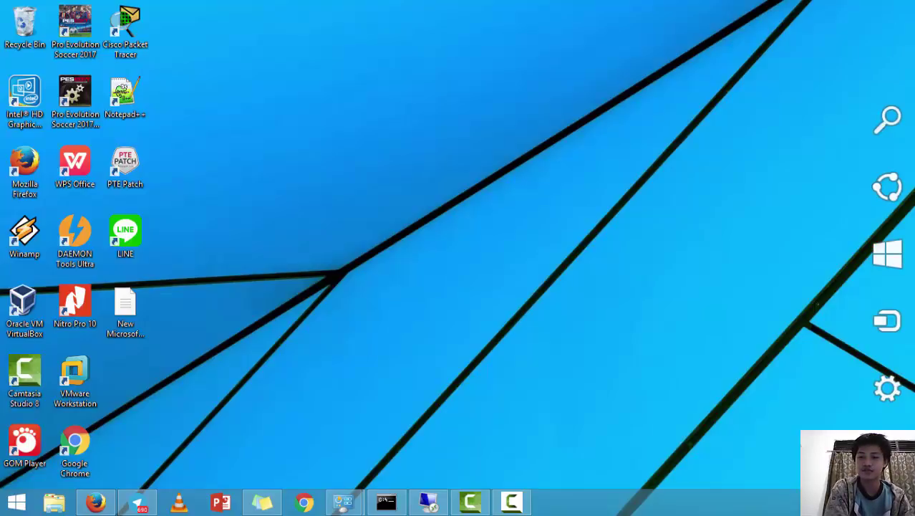
# Launch Remote Desktop Connection by searching 'remo', targeting computer 192.168.1.4
pyautogui.click(880, 135)
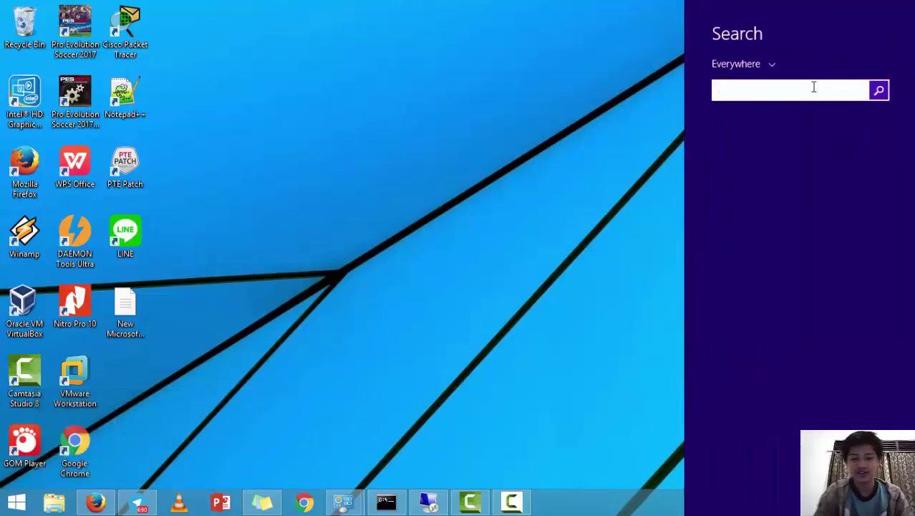
pyautogui.write('remote Desktop Connection')
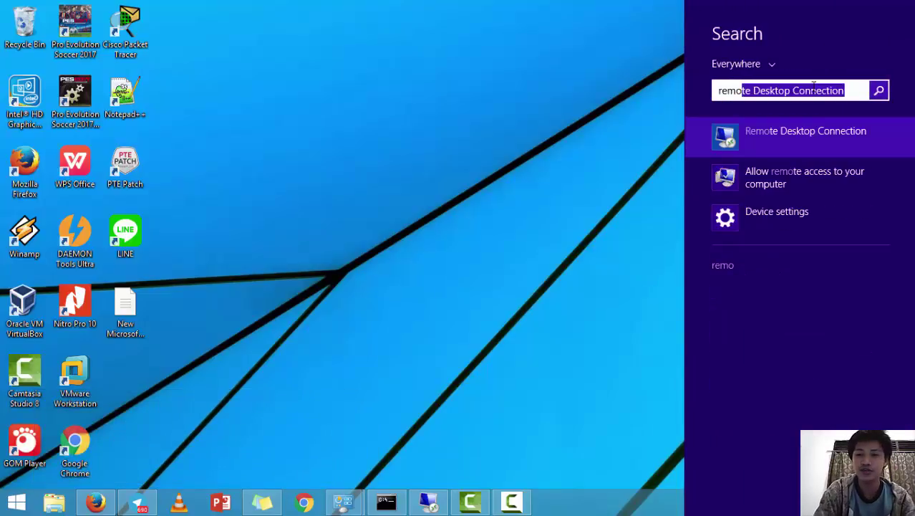
pyautogui.press('Return')
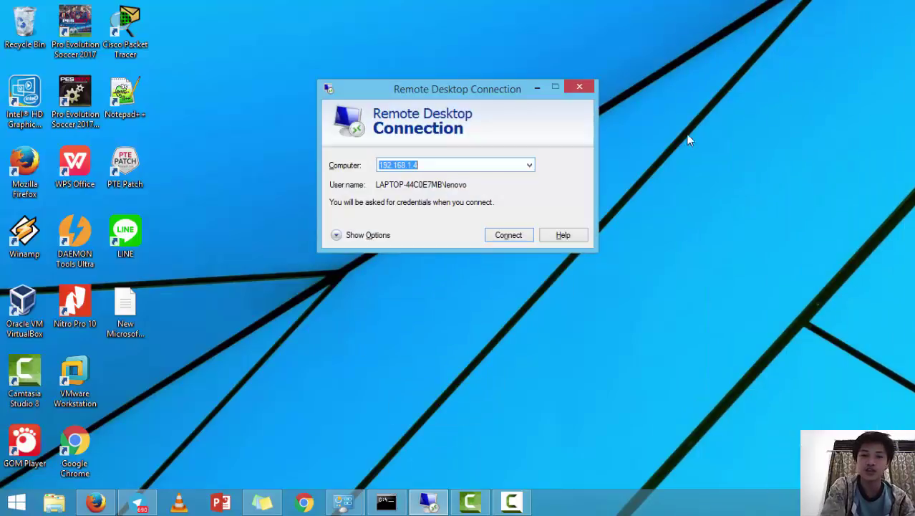
pyautogui.click(492, 165)
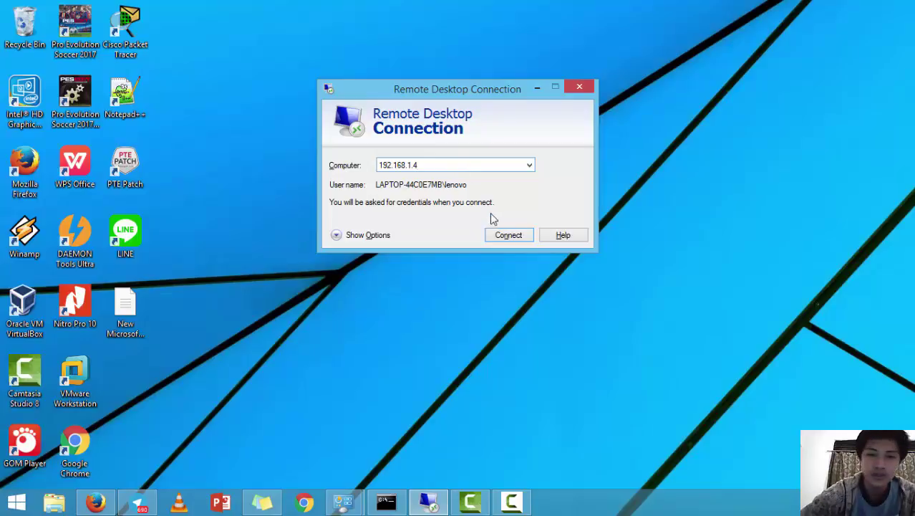
# Connect to 192.168.1.4 using another account's user name and password, accepting the certificate warning
pyautogui.click(516, 240)
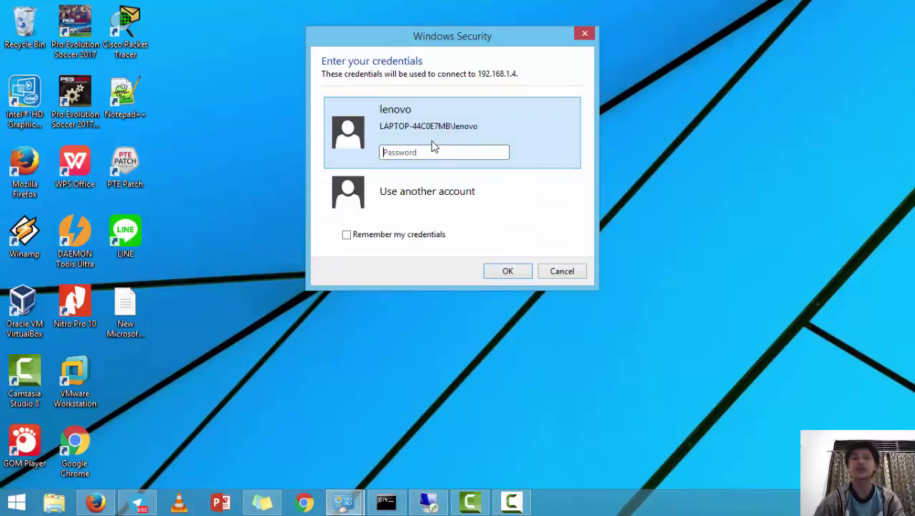
pyautogui.click(433, 187)
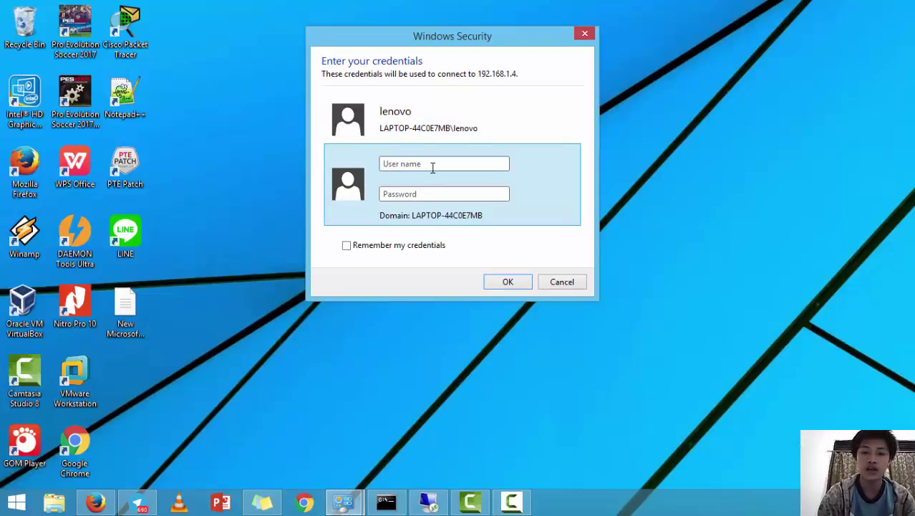
pyautogui.write('le')
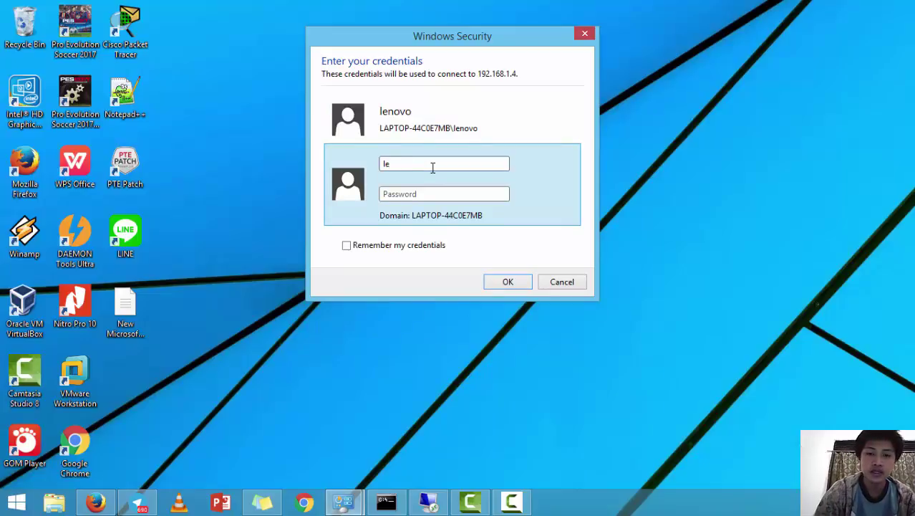
pyautogui.write('nov')
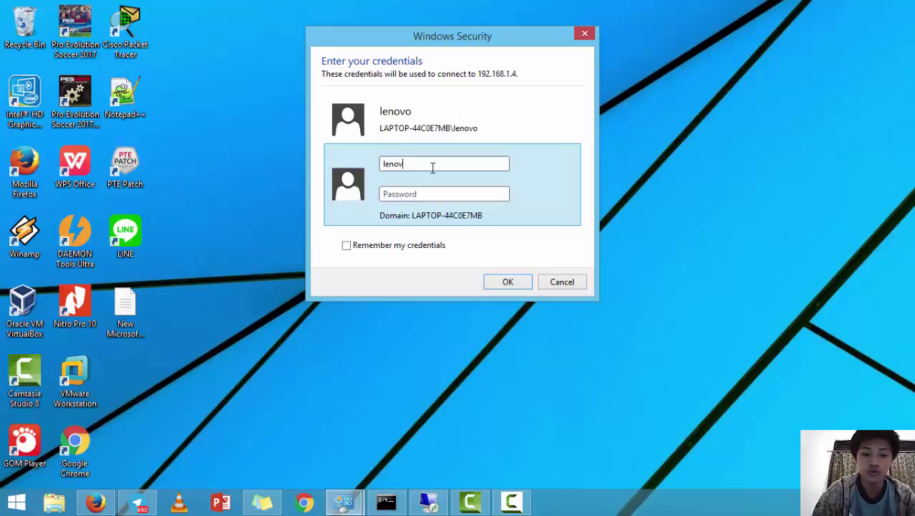
pyautogui.write('o')
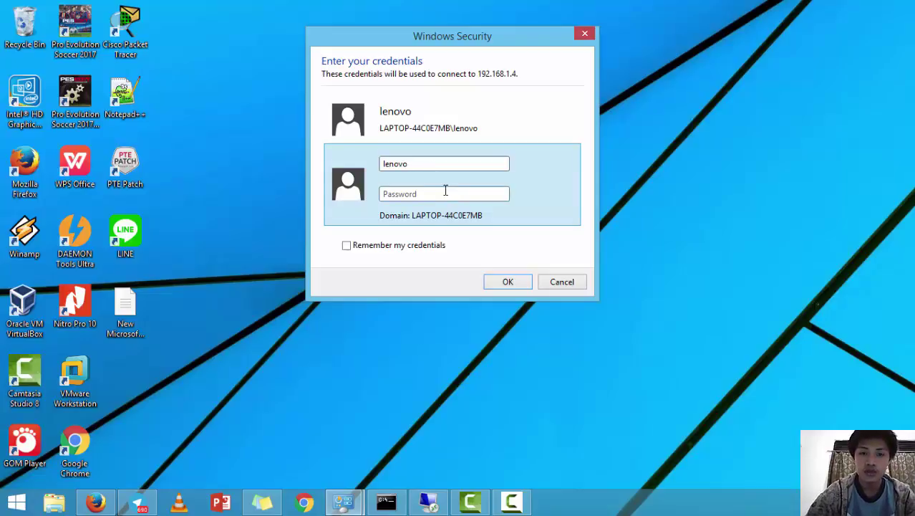
pyautogui.click(446, 193)
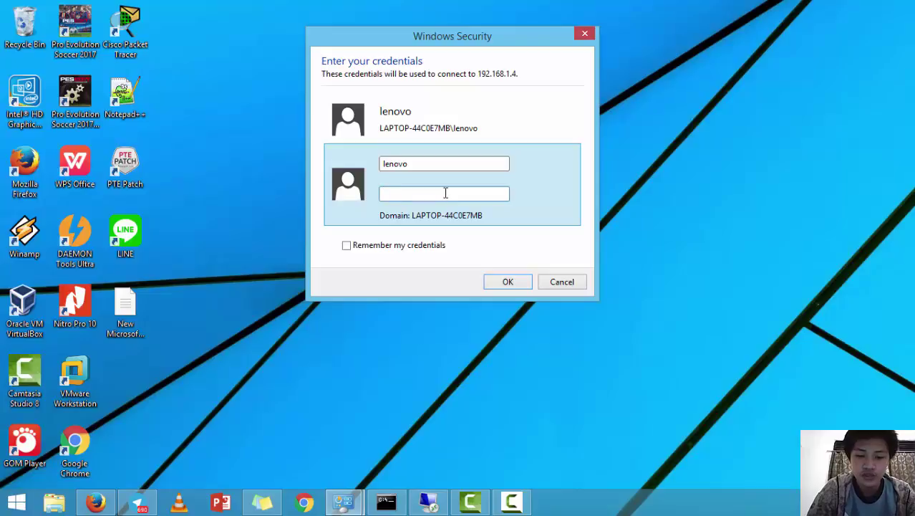
pyautogui.write('123456789')
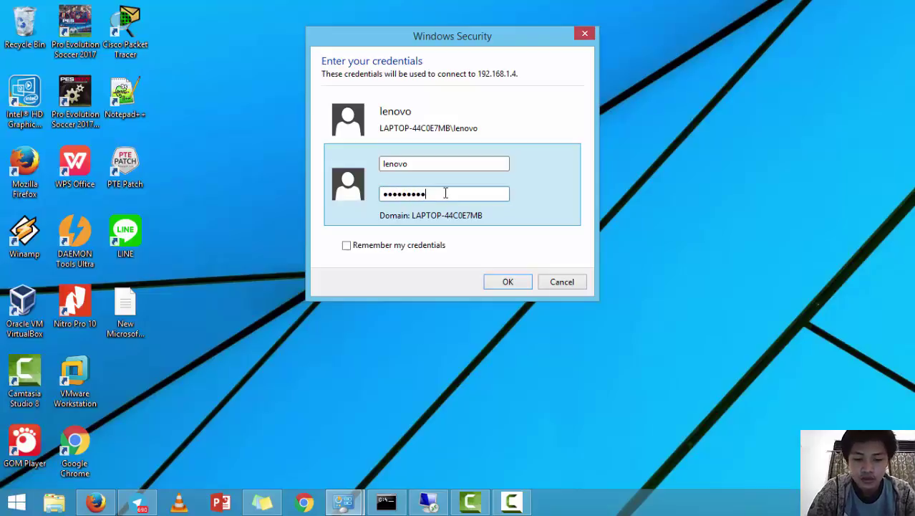
pyautogui.write('0')
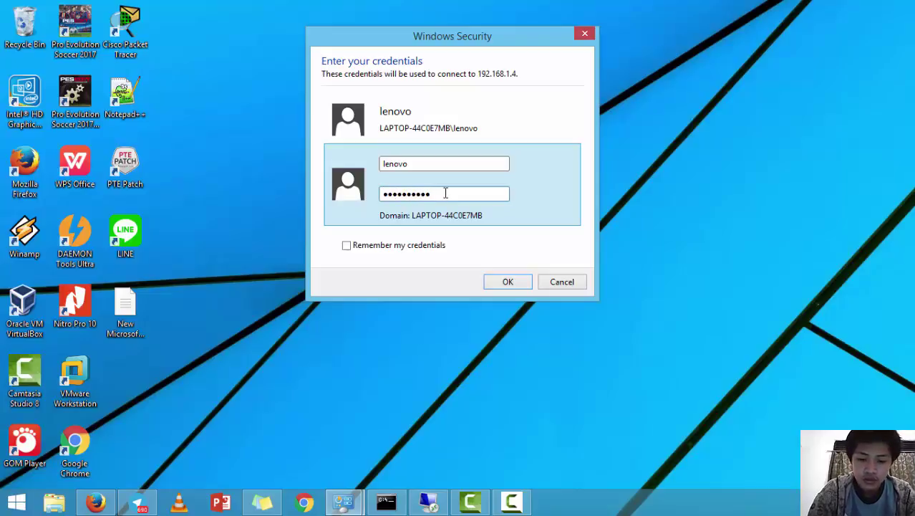
pyautogui.write('1234')
pyautogui.press('Return')
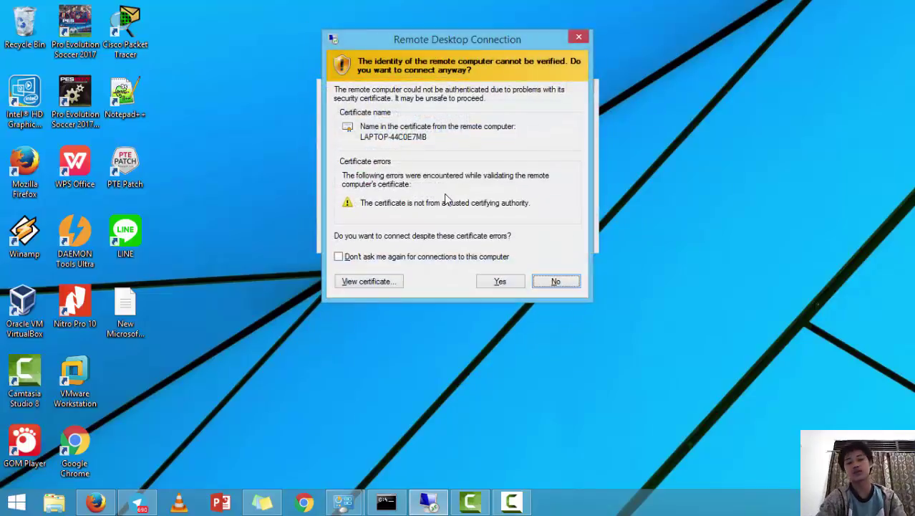
pyautogui.click(504, 281)
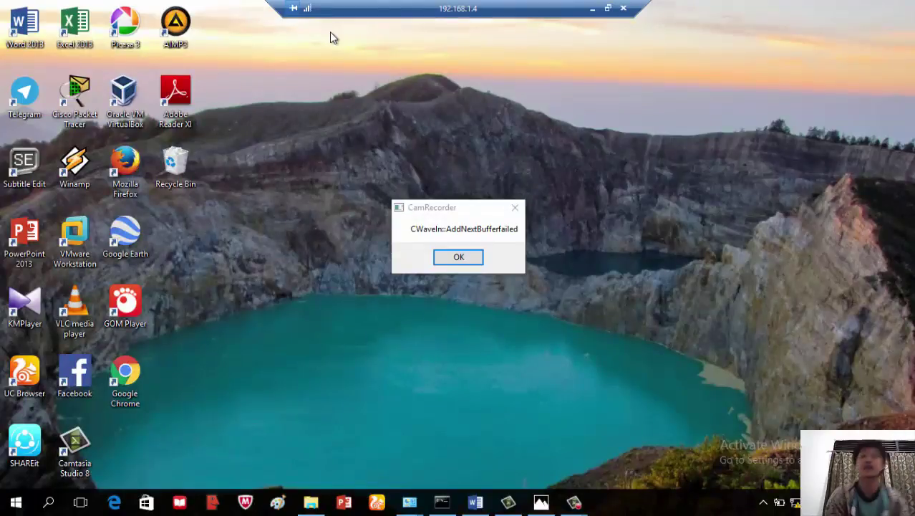
# Dismiss the recorder error and refresh the remote desktop, undoing an Adobe Reader XI shortcut move
pyautogui.click(477, 259)
pyautogui.rightClick(471, 181)
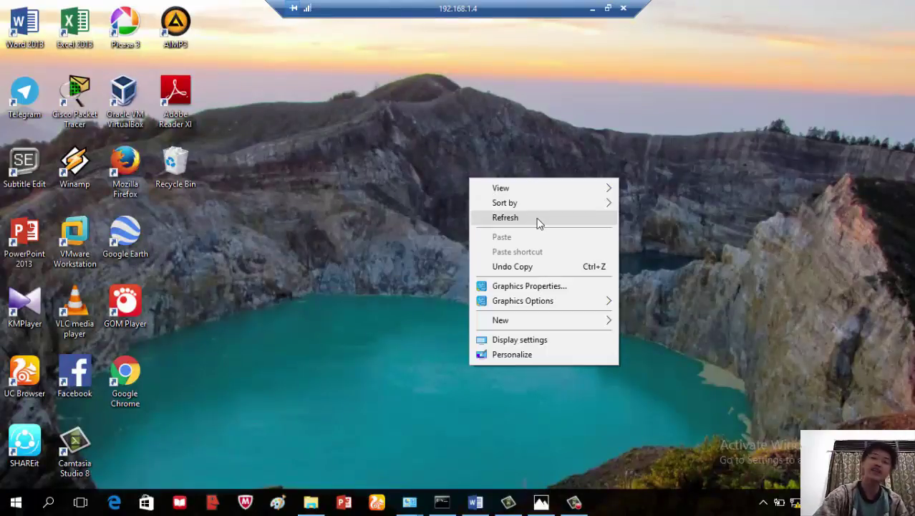
pyautogui.click(537, 218)
pyautogui.moveTo(193, 88); pyautogui.dragTo(214, 90)
pyautogui.click(380, 112)
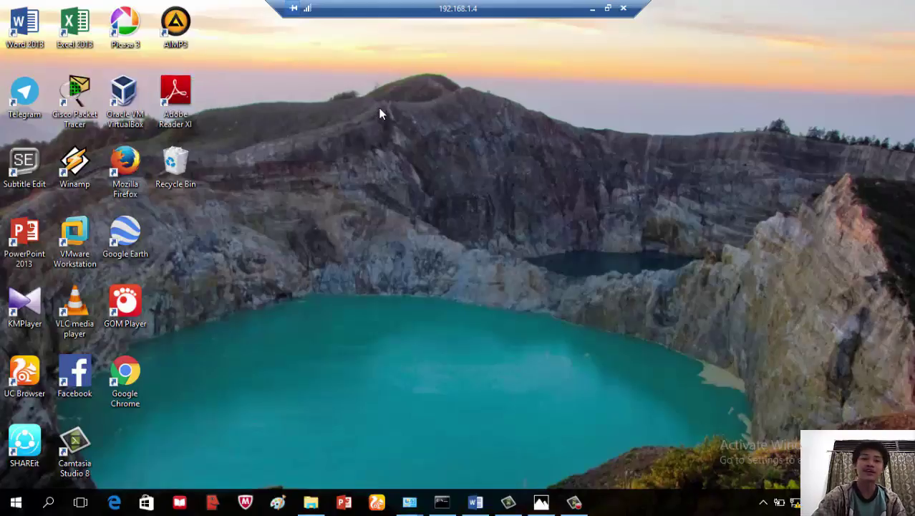
# Refresh the remote PC's desktop repeatedly from its context menu
pyautogui.rightClick(374, 108)
pyautogui.click(423, 149)
pyautogui.rightClick(422, 145)
pyautogui.click(511, 183)
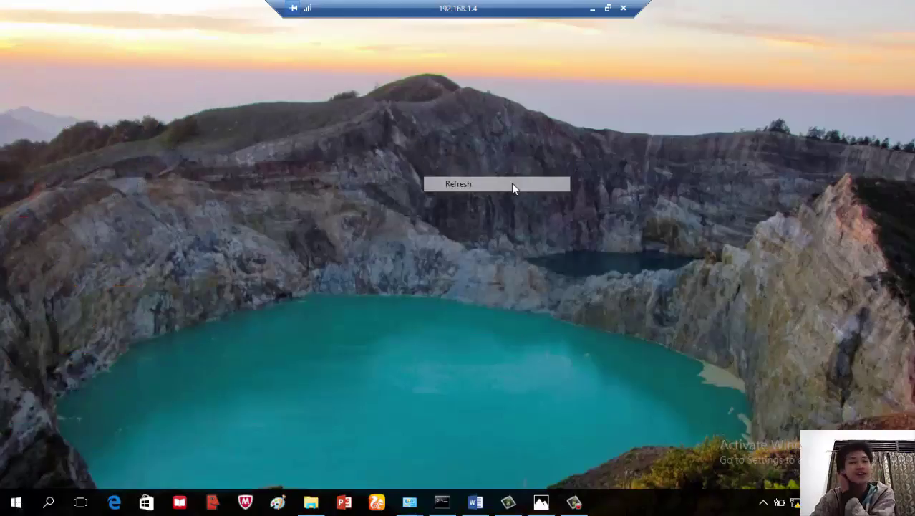
pyautogui.rightClick(511, 183)
pyautogui.click(546, 225)
pyautogui.rightClick(380, 143)
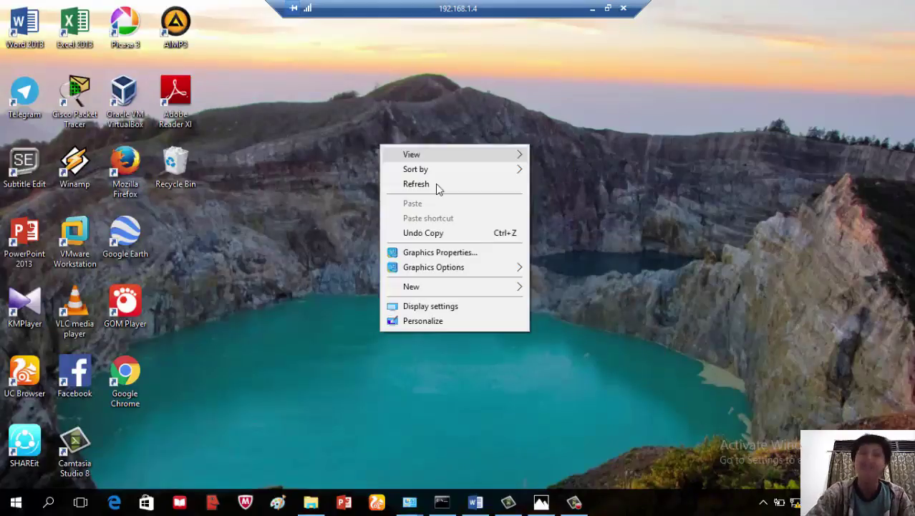
pyautogui.click(435, 185)
pyautogui.rightClick(261, 248)
pyautogui.click(351, 288)
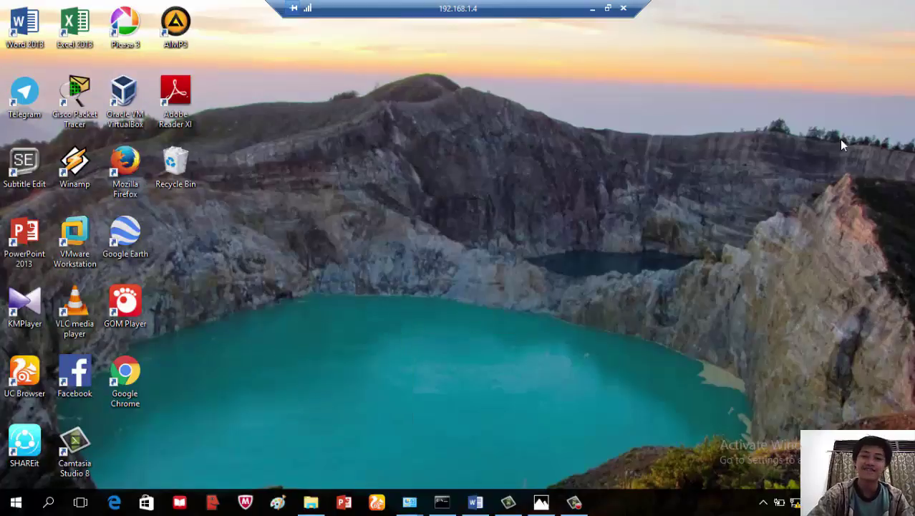
pyautogui.rightClick(839, 139)
pyautogui.click(826, 181)
pyautogui.rightClick(674, 140)
pyautogui.click(697, 176)
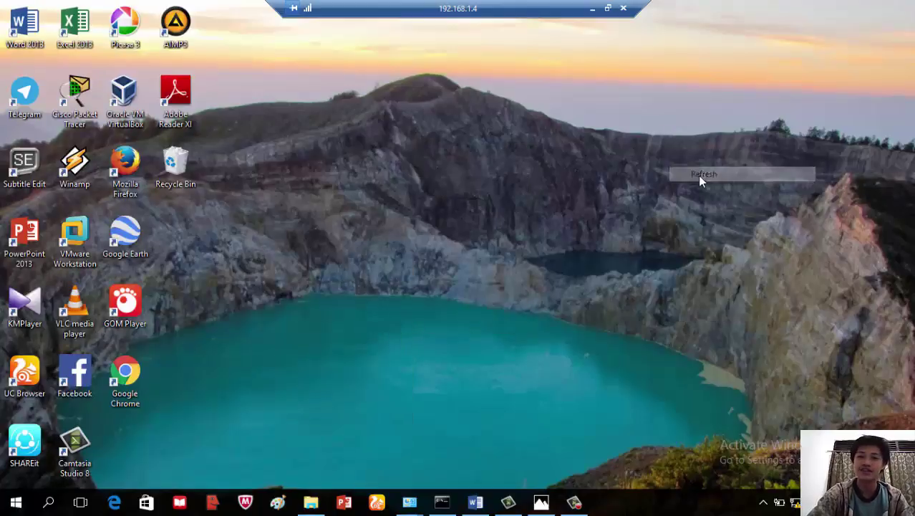
pyautogui.rightClick(275, 108)
pyautogui.click(308, 147)
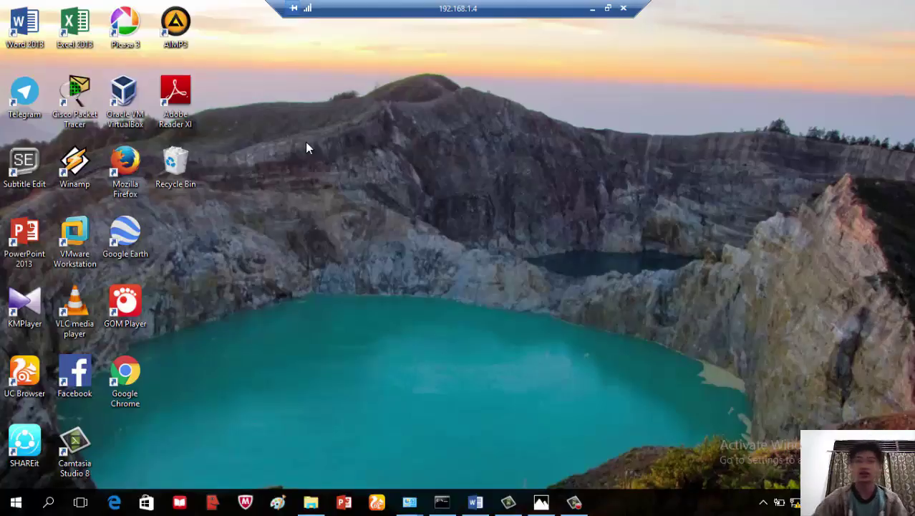
pyautogui.rightClick(538, 101)
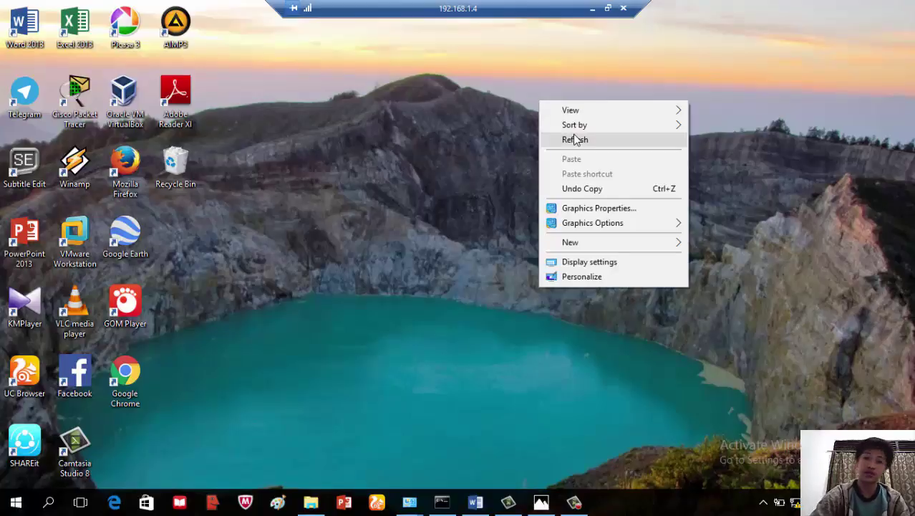
pyautogui.click(574, 137)
pyautogui.rightClick(574, 135)
pyautogui.click(605, 175)
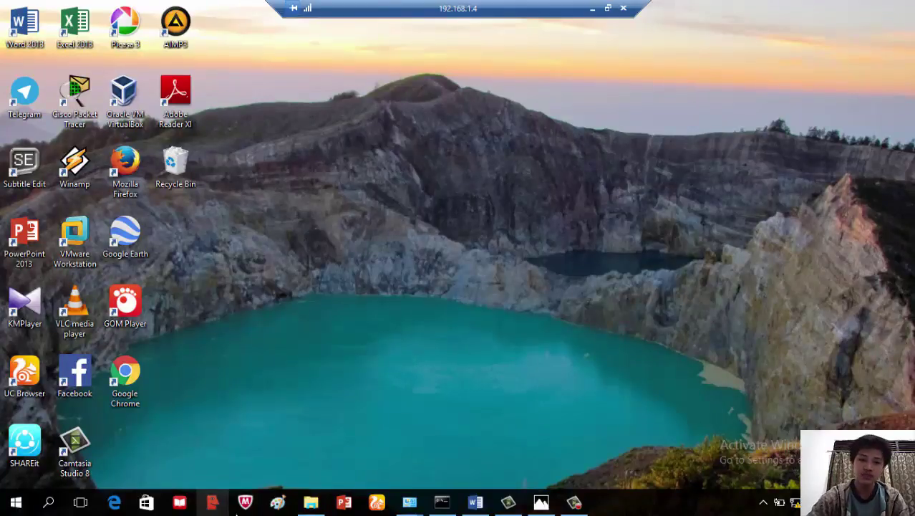
# Browse the remote PC's files, select the horror film video, then close File Explorer
pyautogui.click(311, 502)
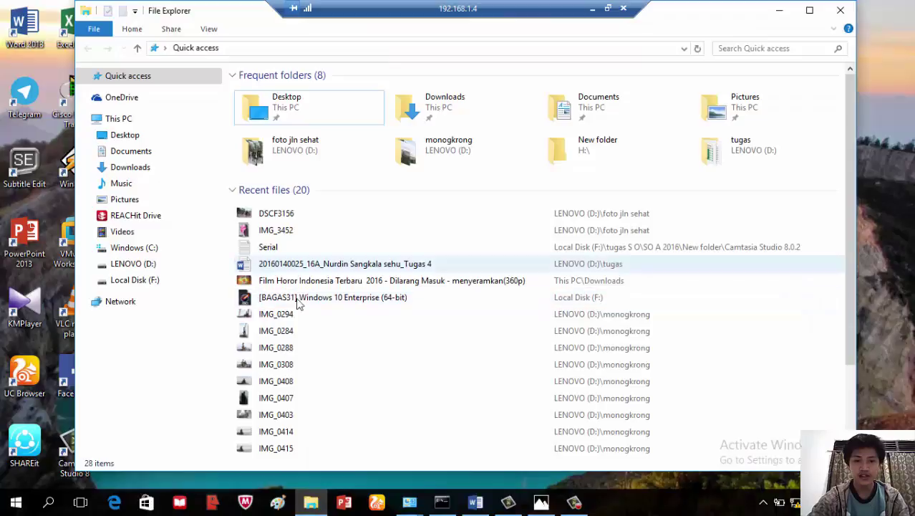
pyautogui.click(322, 282)
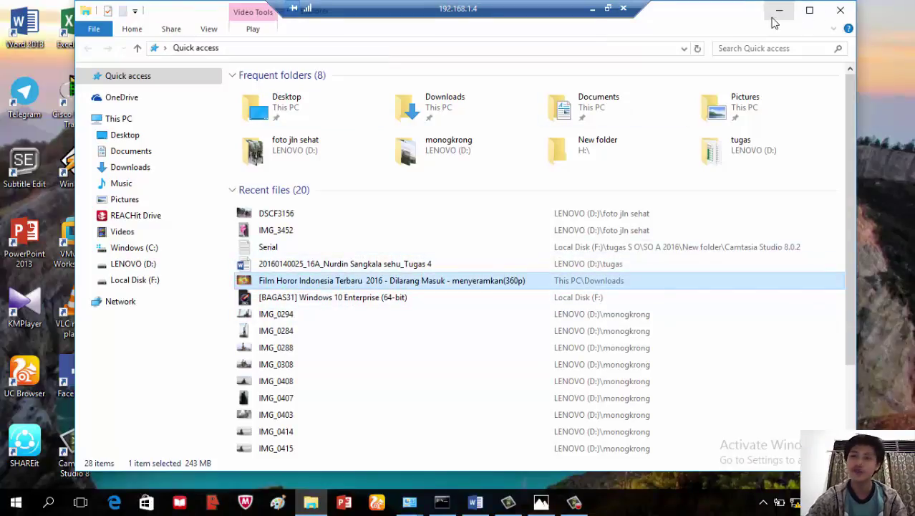
pyautogui.click(838, 20)
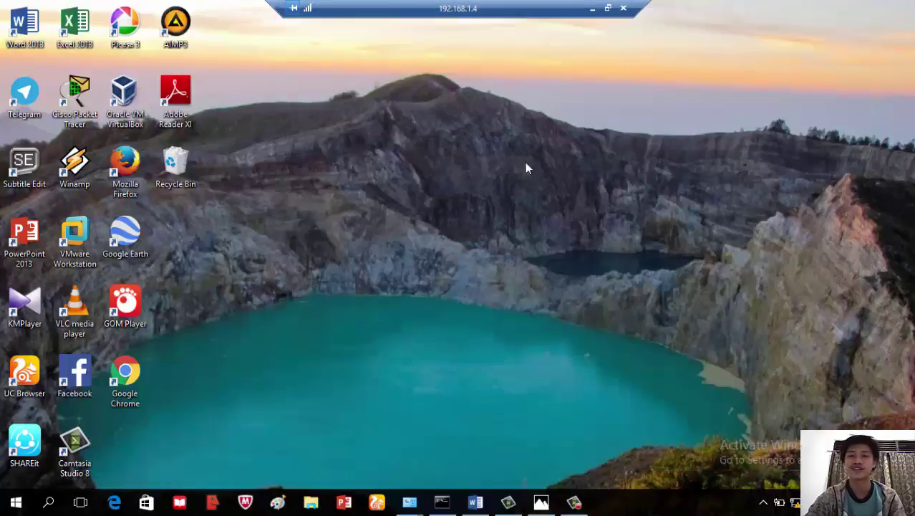
pyautogui.rightClick(511, 171)
# Acknowledge the message that the session to 192.168.1.4 ended because another user connected
pyautogui.click(547, 213)
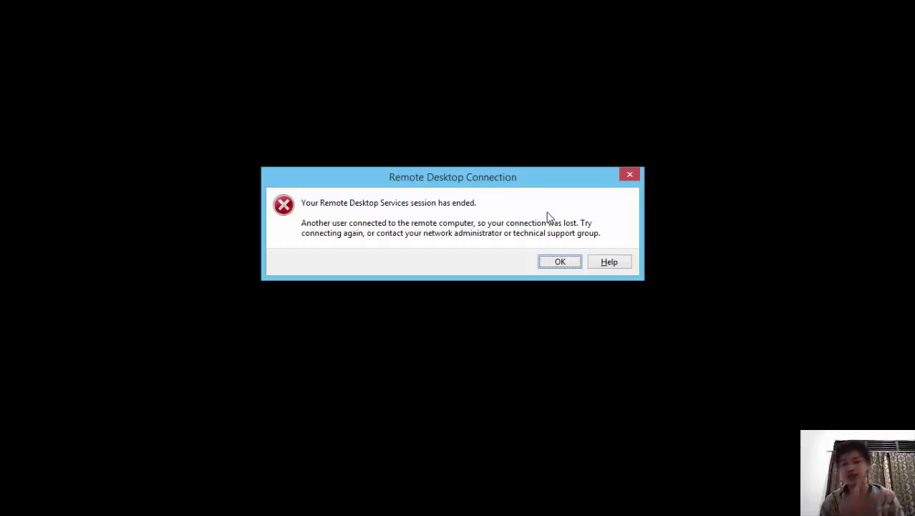
pyautogui.click(546, 262)
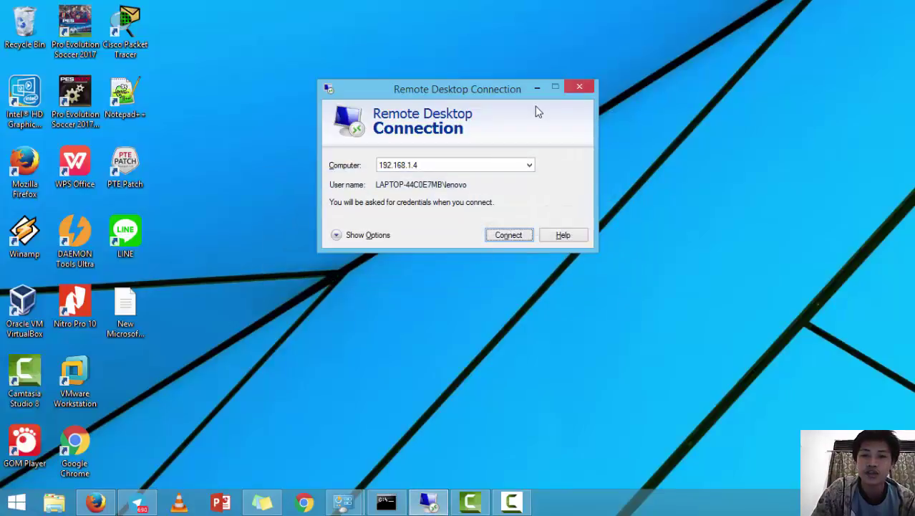
# Close the Remote Desktop Connection window, leaving the local desktop visible
pyautogui.click(573, 89)
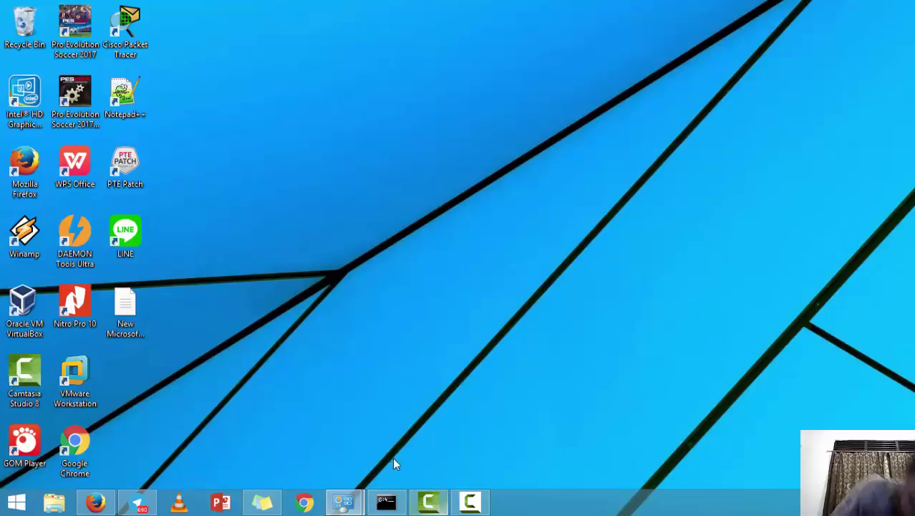
pyautogui.click(470, 501)
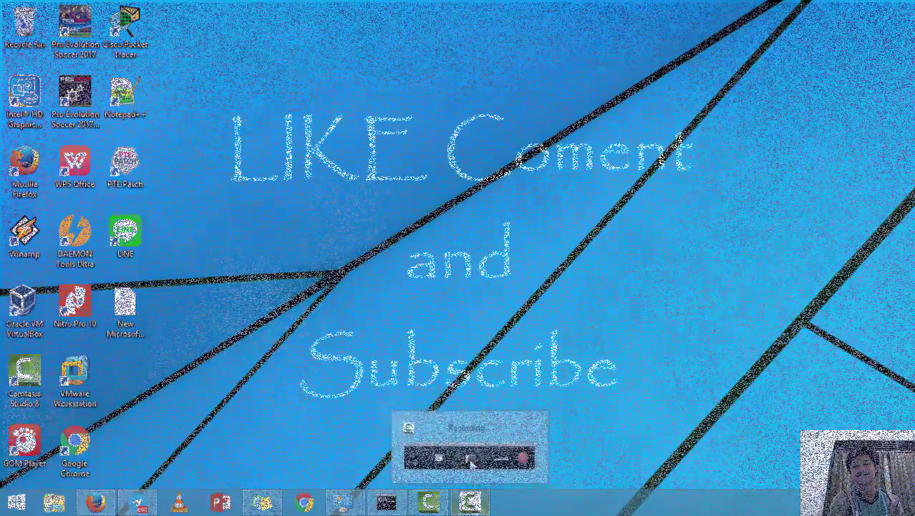